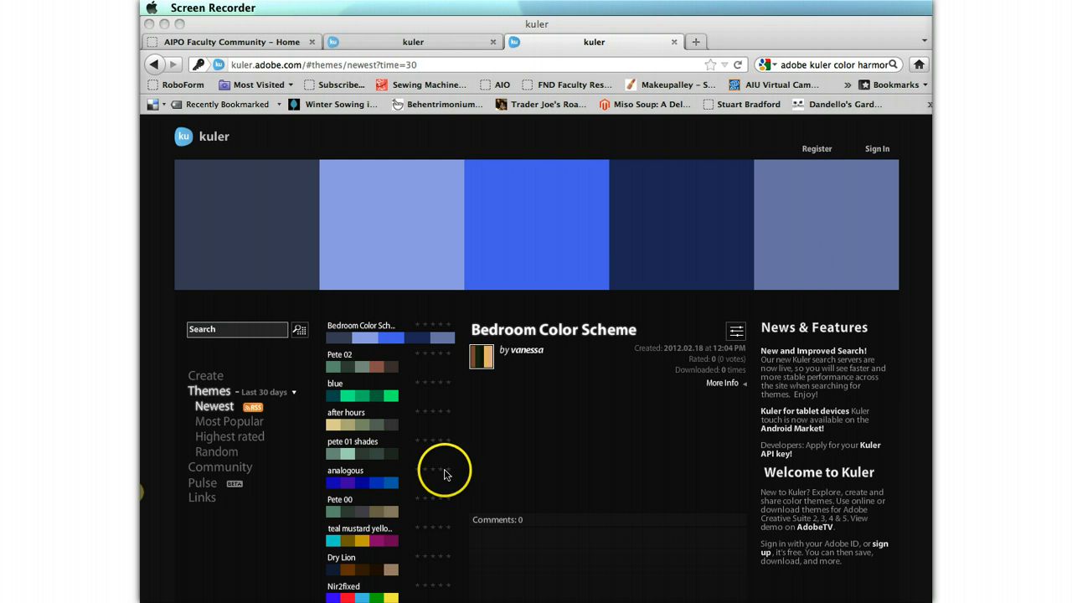
Step: Sign in with the remembered Adobe ID and start creating a new theme from a color
{"action": "left_click", "coordinate": [876, 149]}
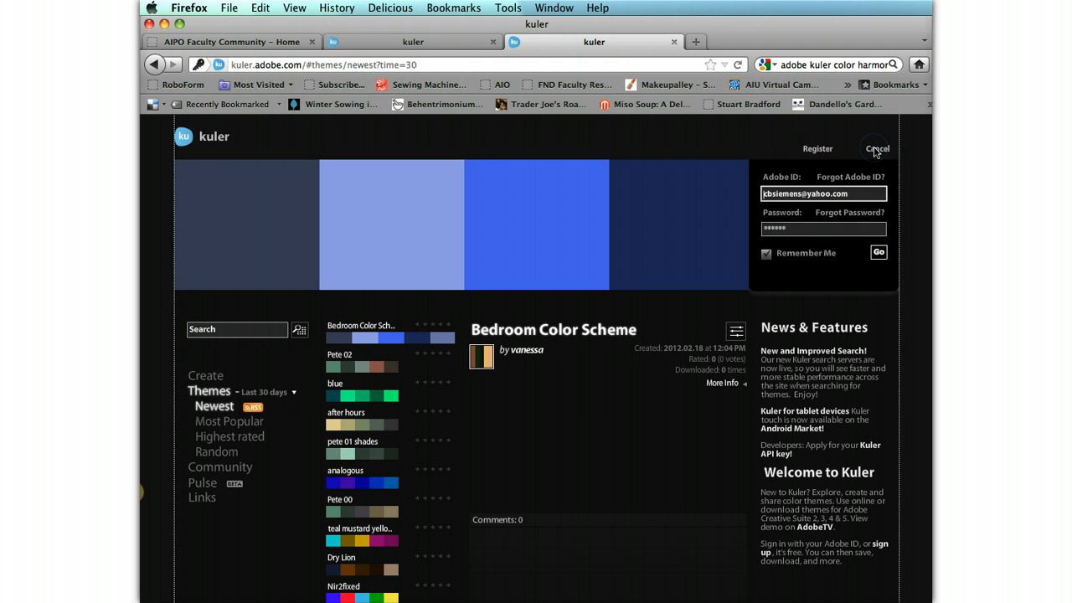
{"action": "left_click", "coordinate": [878, 255]}
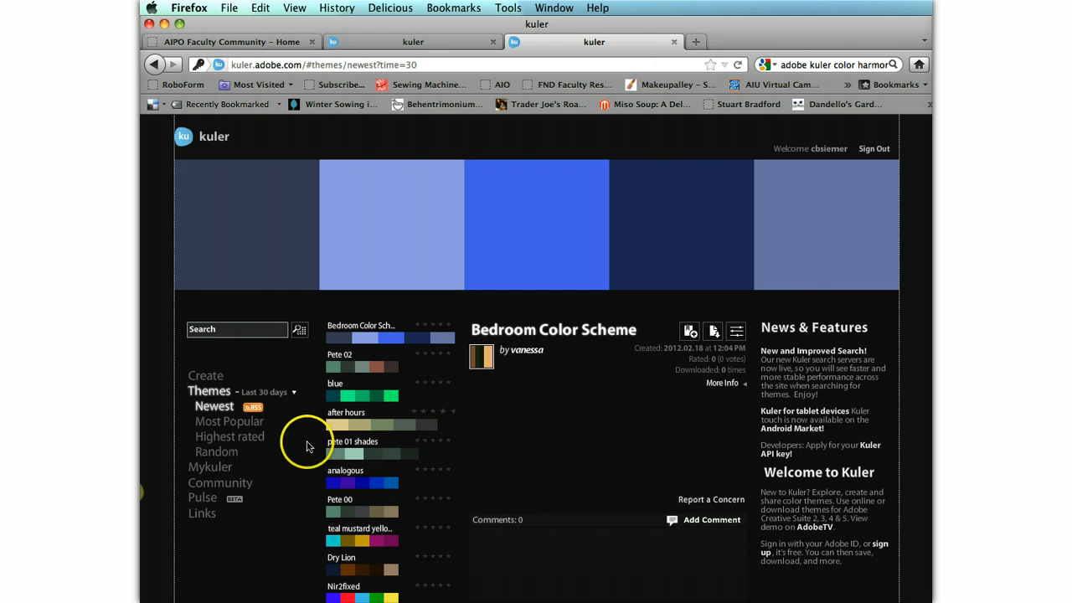
{"action": "left_click", "coordinate": [207, 377]}
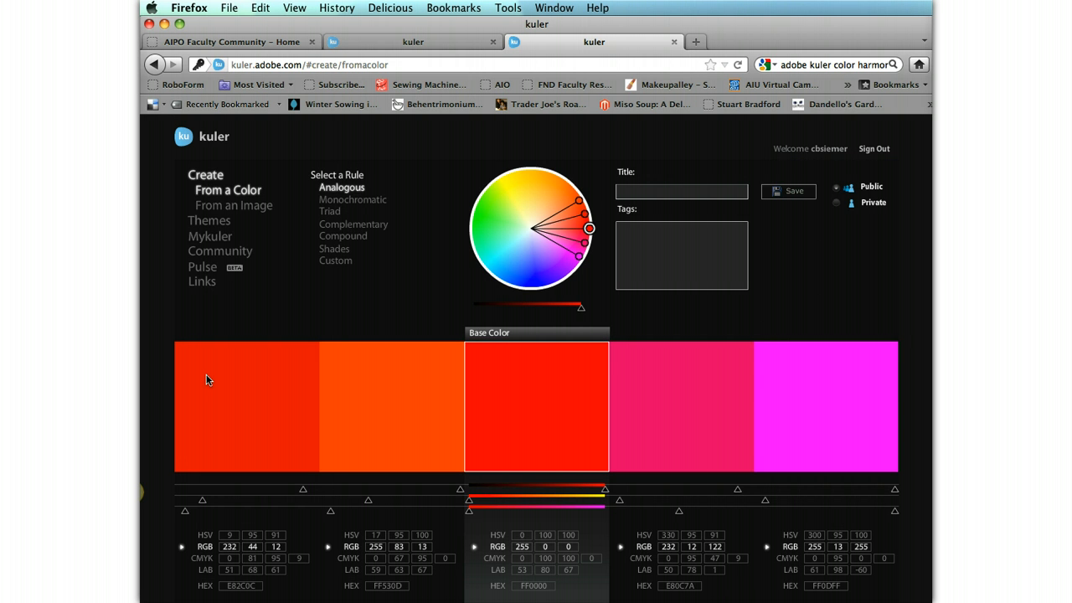
Step: Apply the Monochromatic rule and turn the base color cyan blue with a brightness of 73
{"action": "mouse_move", "coordinate": [292, 330]}
{"action": "left_click", "coordinate": [365, 208]}
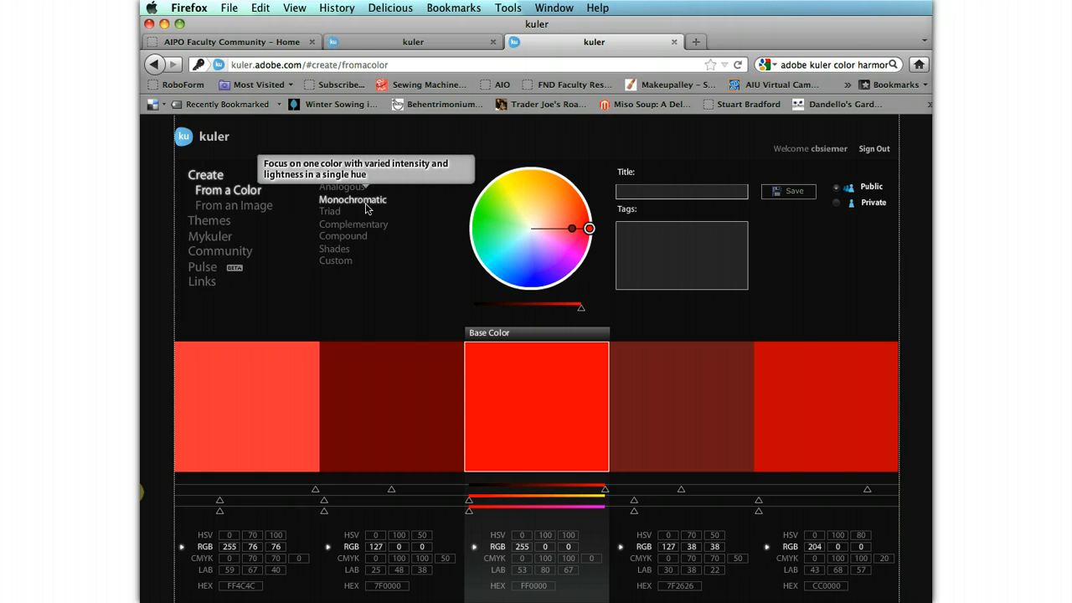
{"action": "left_click", "coordinate": [409, 289]}
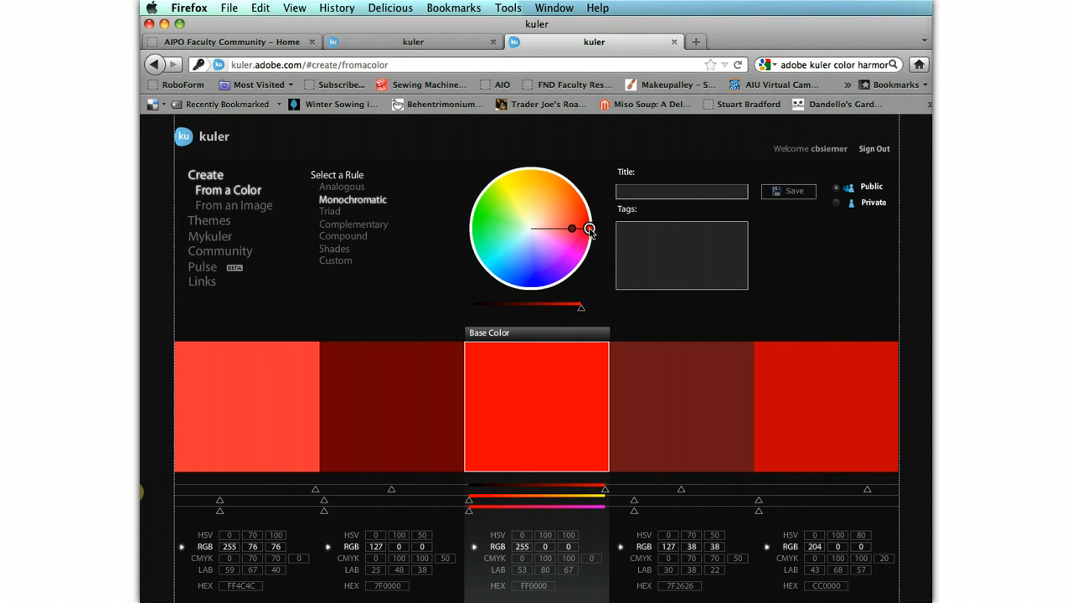
{"action": "mouse_move", "coordinate": [589, 229]}
{"action": "left_mouse_down"}
{"action": "mouse_move", "coordinate": [550, 280]}
{"action": "mouse_move", "coordinate": [490, 270]}
{"action": "left_mouse_up"}
{"action": "left_click", "coordinate": [359, 283]}
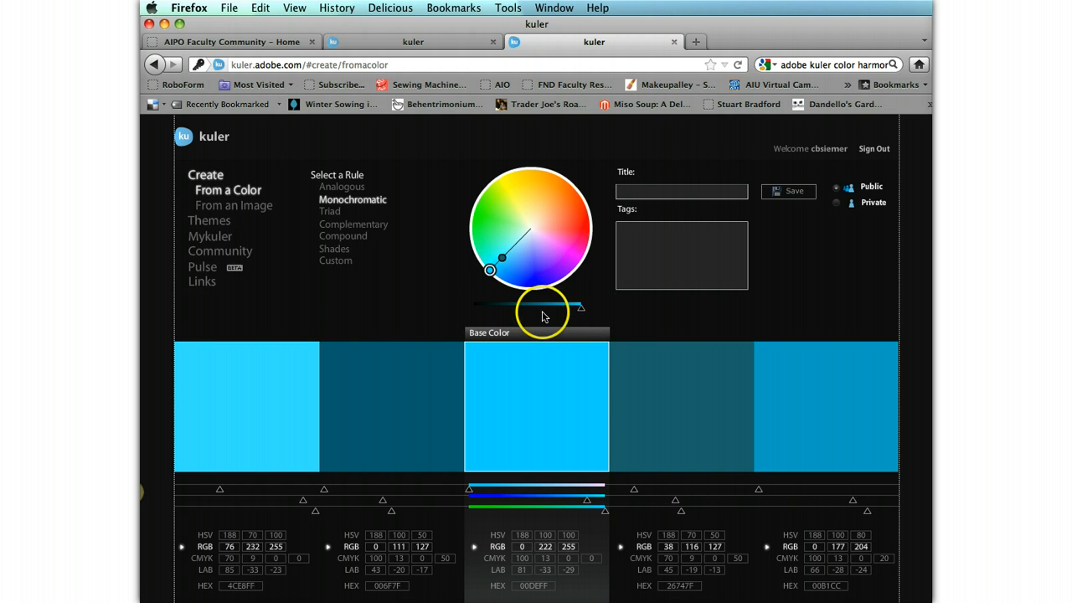
{"action": "left_click_drag", "start_coordinate": [582, 310], "coordinate": [553, 313]}
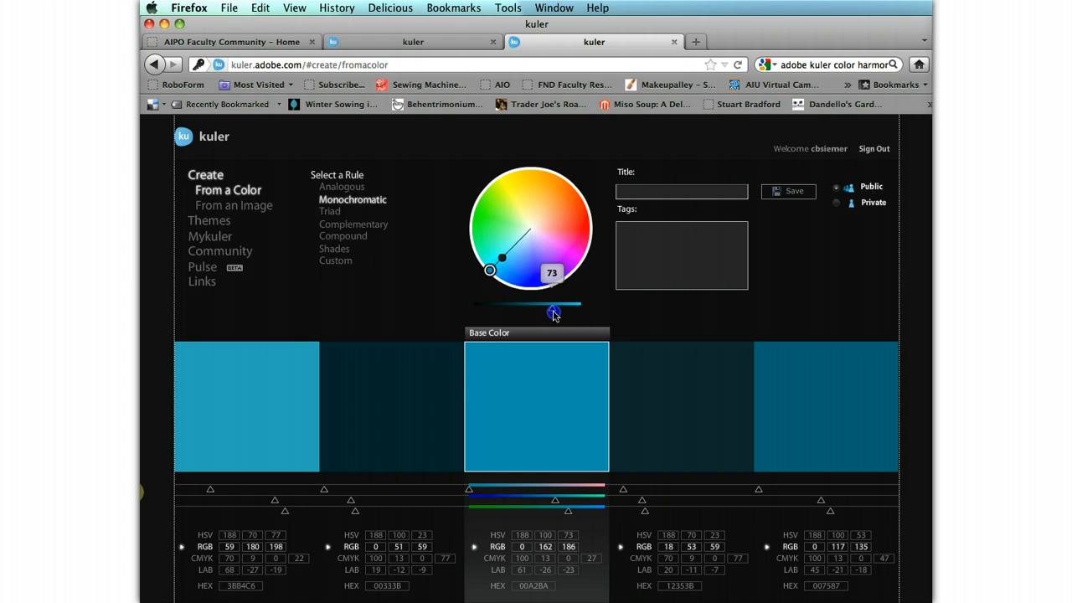
Step: Adjust the monochromatic swatches: brighten the second, reduce the first one's saturation to about 46, and shift the base hue to about 193
{"action": "left_click", "coordinate": [424, 387]}
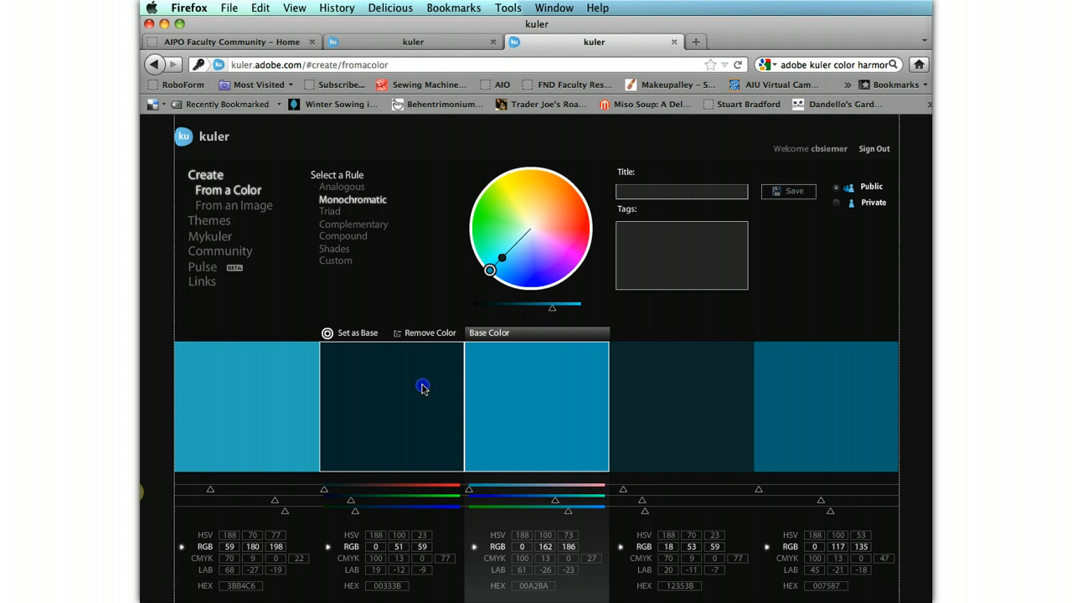
{"action": "left_click", "coordinate": [520, 300]}
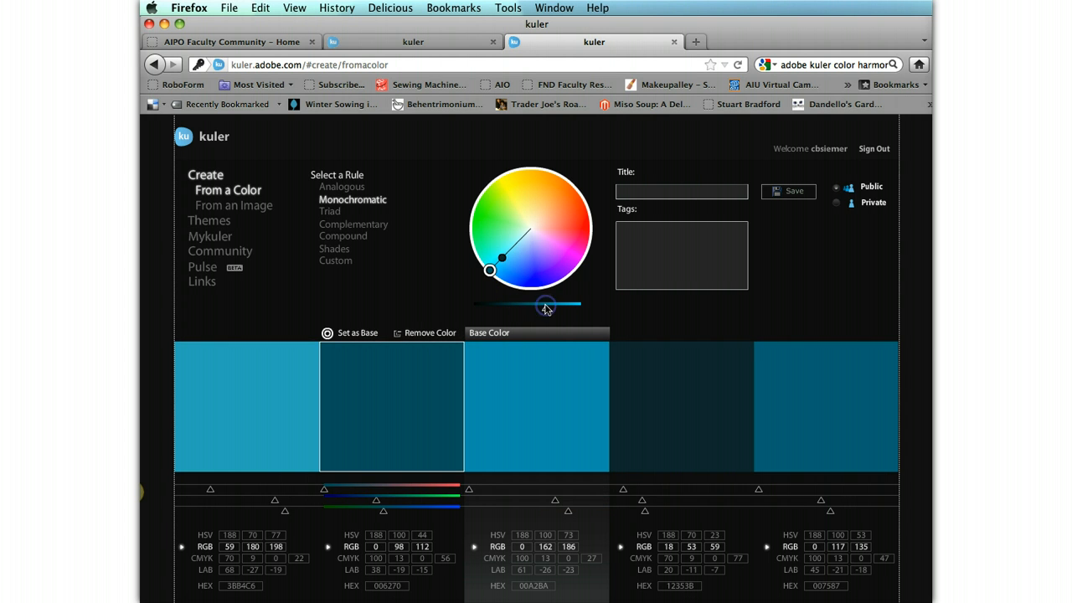
{"action": "left_click", "coordinate": [558, 378]}
{"action": "mouse_move", "coordinate": [469, 290]}
{"action": "left_mouse_down"}
{"action": "mouse_move", "coordinate": [520, 240]}
{"action": "mouse_move", "coordinate": [505, 258]}
{"action": "mouse_move", "coordinate": [514, 249]}
{"action": "left_mouse_up"}
{"action": "left_click", "coordinate": [501, 259]}
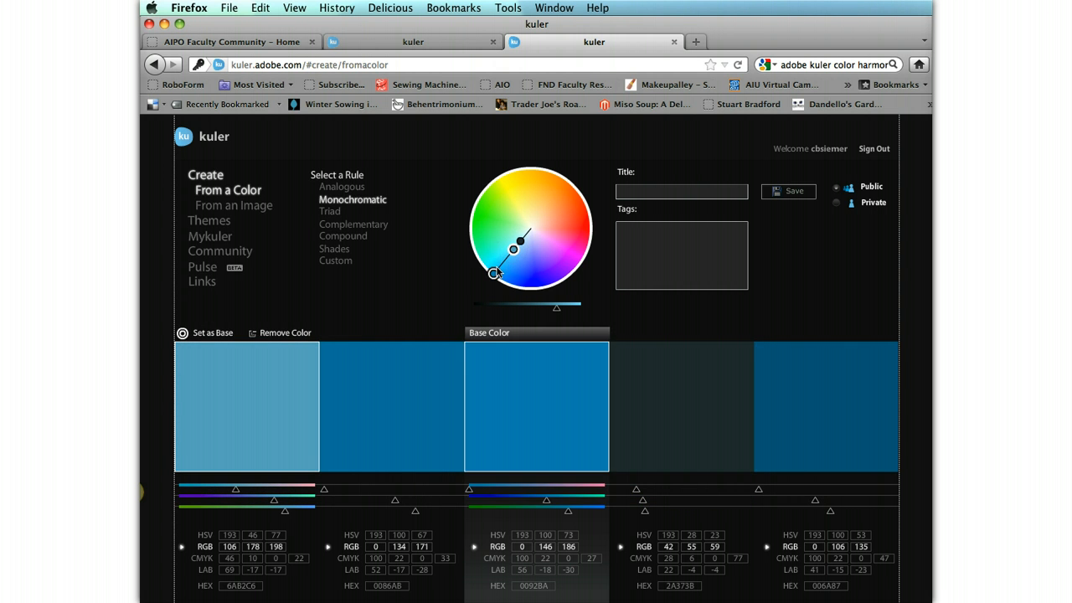
{"action": "left_click", "coordinate": [383, 271]}
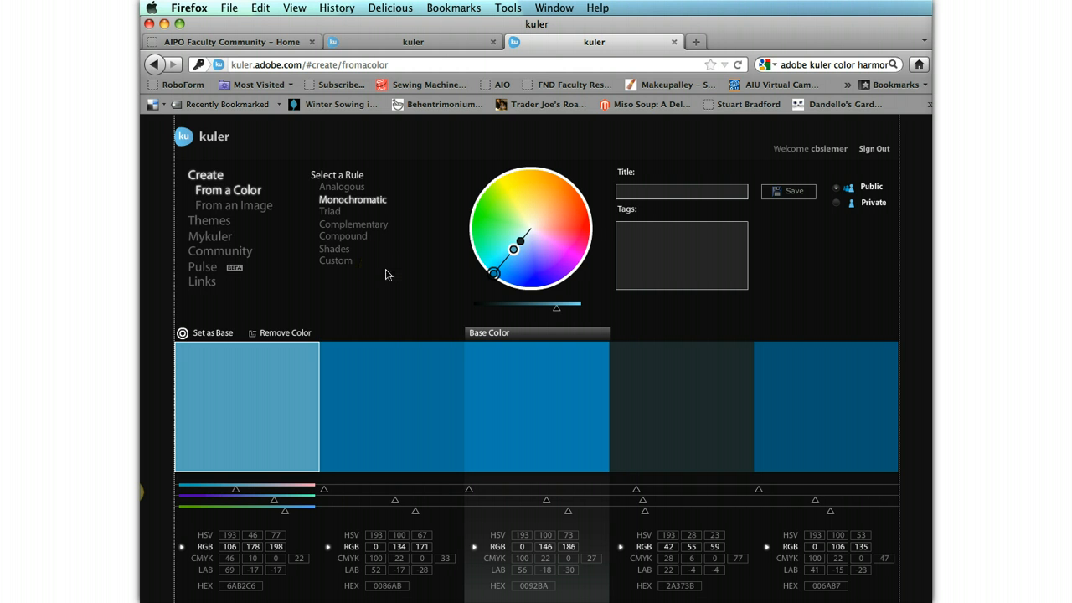
Step: Apply the Analogous rule, move the base color to teal, and widen the spread until the fifth swatch is mustard yellow
{"action": "left_click", "coordinate": [340, 187]}
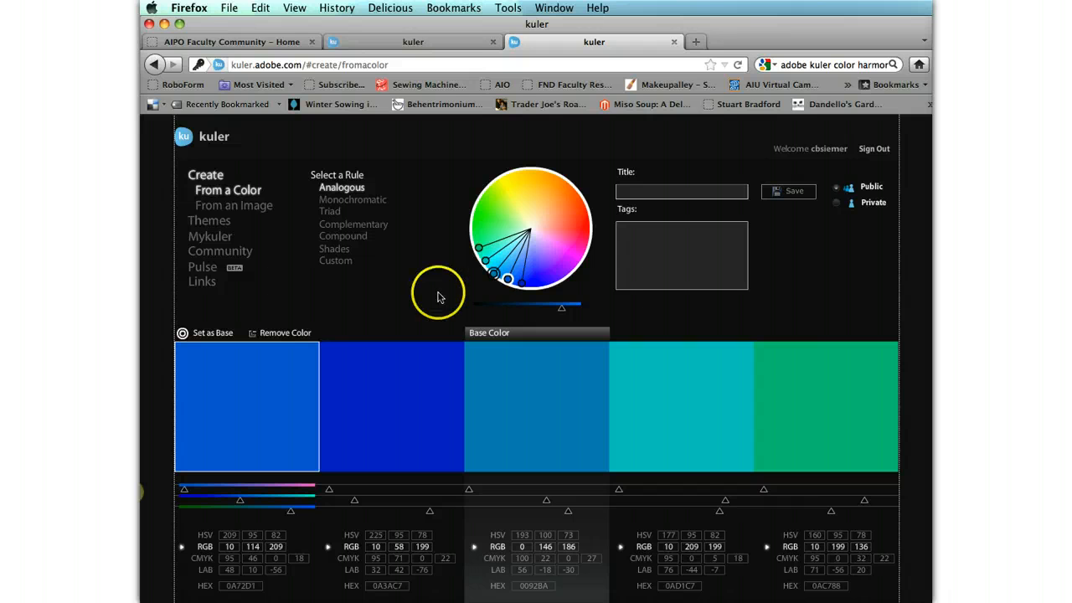
{"action": "mouse_move", "coordinate": [494, 273]}
{"action": "left_mouse_down"}
{"action": "mouse_move", "coordinate": [480, 255]}
{"action": "mouse_move", "coordinate": [358, 296]}
{"action": "mouse_move", "coordinate": [484, 261]}
{"action": "mouse_move", "coordinate": [428, 289]}
{"action": "left_mouse_up"}
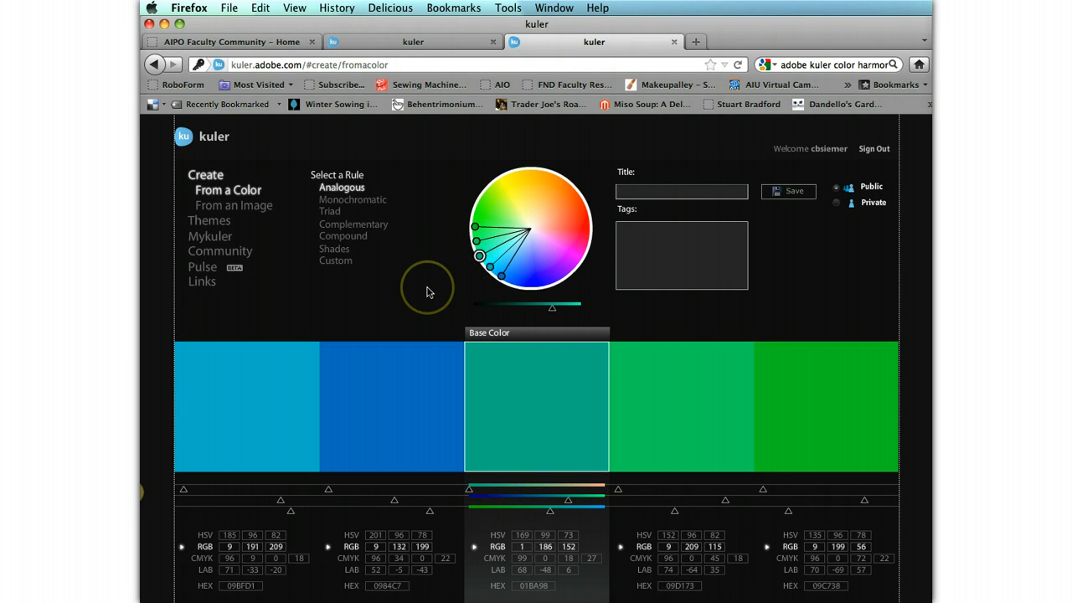
{"action": "mouse_move", "coordinate": [475, 227]}
{"action": "left_mouse_down"}
{"action": "mouse_move", "coordinate": [490, 233]}
{"action": "mouse_move", "coordinate": [474, 220]}
{"action": "mouse_move", "coordinate": [480, 187]}
{"action": "mouse_move", "coordinate": [508, 179]}
{"action": "left_mouse_up"}
{"action": "left_click", "coordinate": [428, 298]}
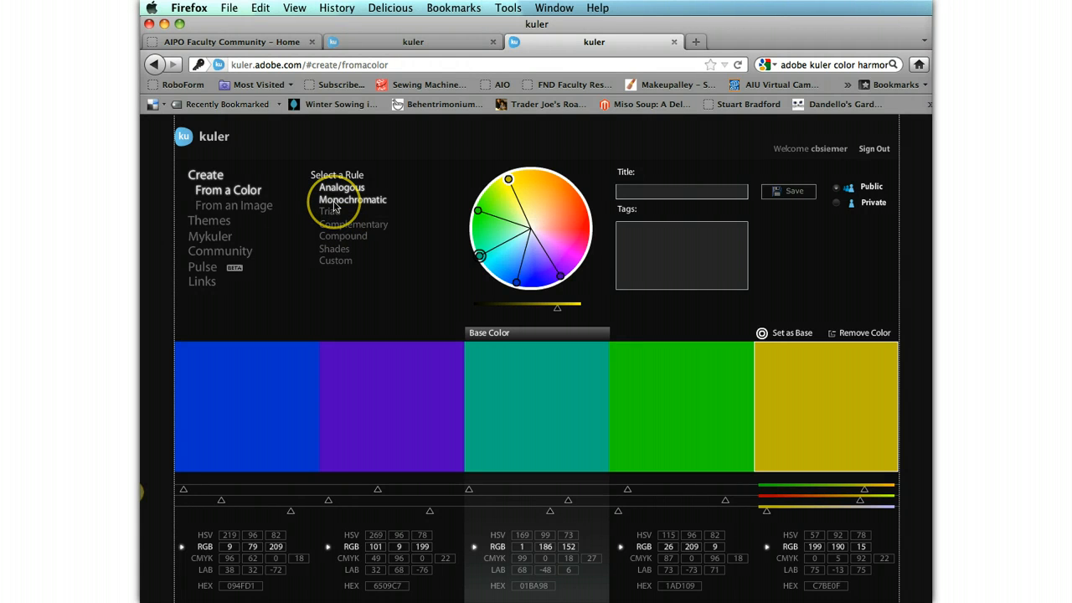
Step: Switch the harmony rule to Monochromatic, back to Analogous, on to Triad and finally to Complementary
{"action": "left_click", "coordinate": [401, 290]}
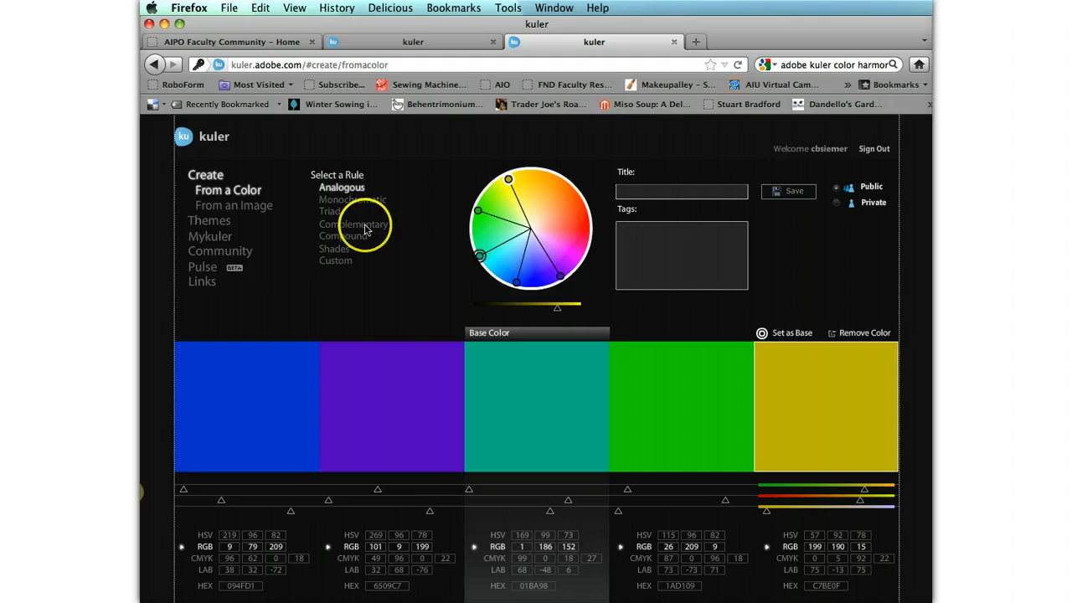
{"action": "left_click", "coordinate": [338, 199]}
{"action": "left_click", "coordinate": [338, 187]}
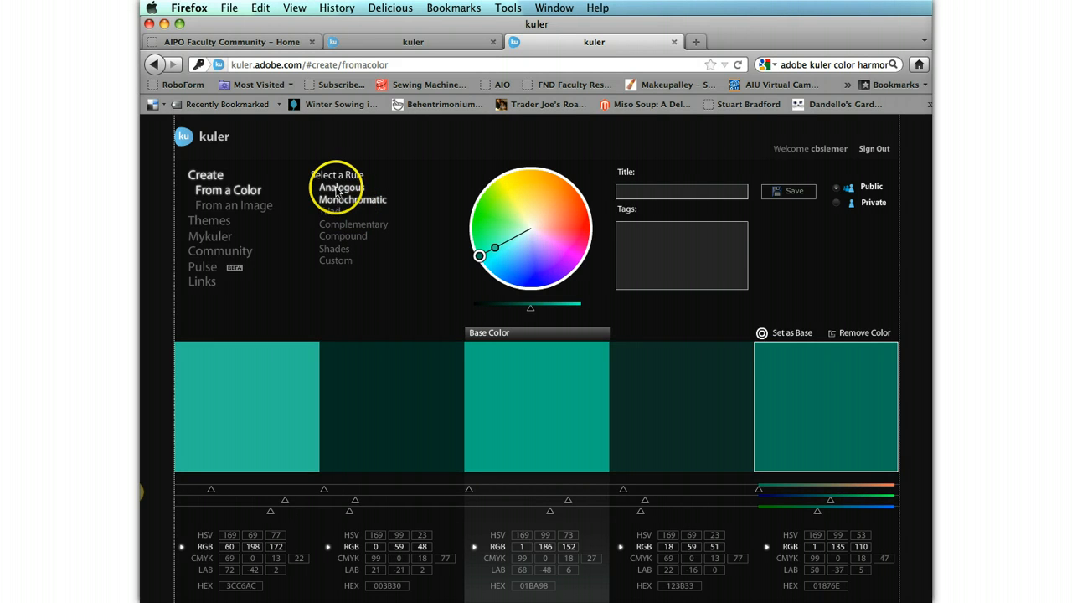
{"action": "left_click", "coordinate": [397, 288]}
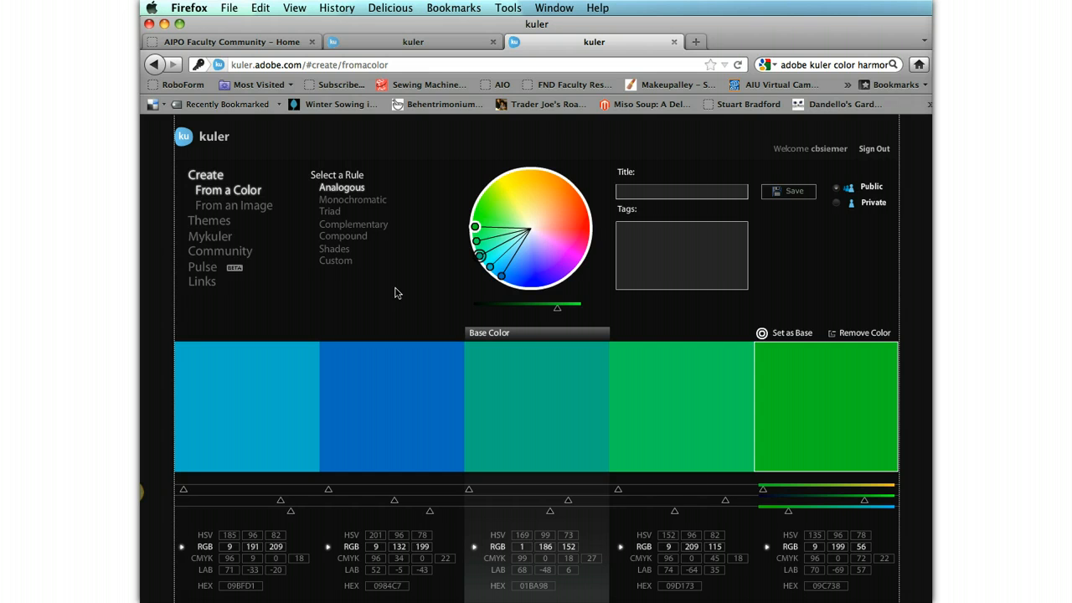
{"action": "left_click", "coordinate": [342, 225]}
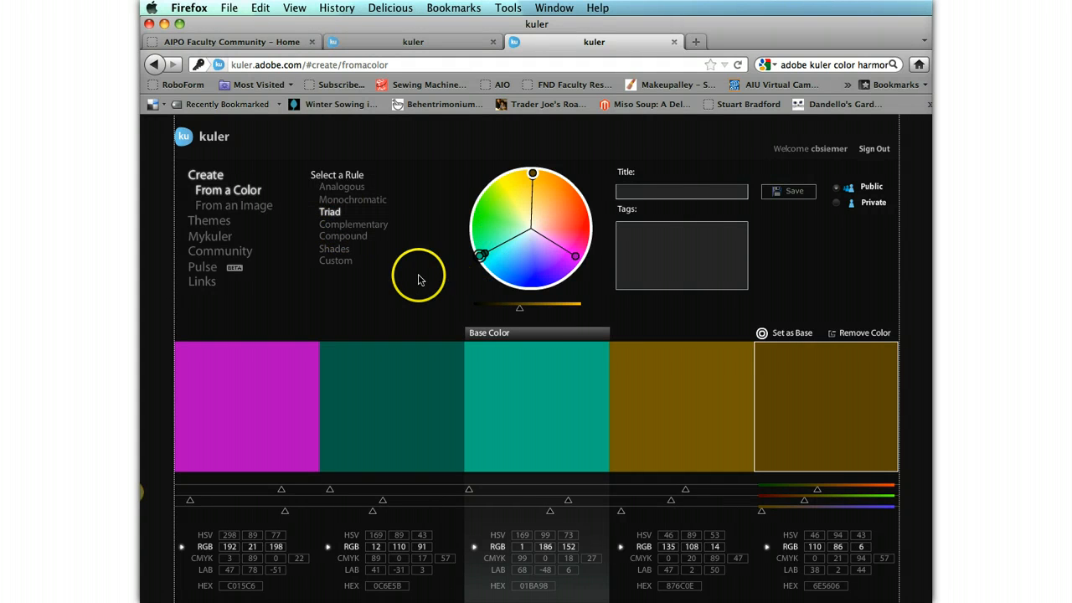
{"action": "left_click", "coordinate": [350, 225]}
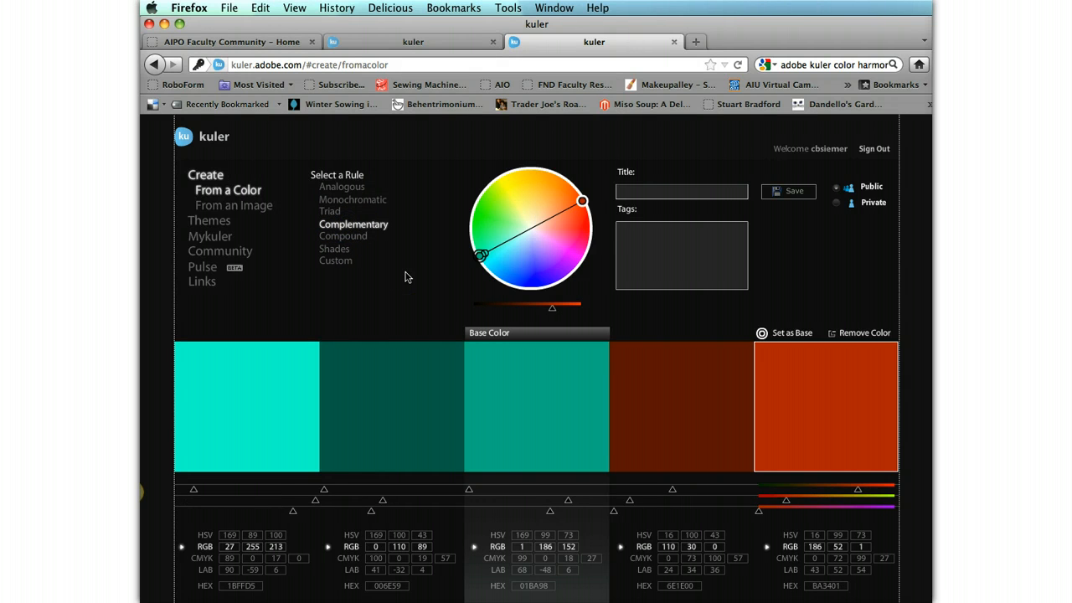
Step: Remove the fifth, red-orange color from the complementary theme and add it back
{"action": "left_click", "coordinate": [716, 410]}
{"action": "left_click", "coordinate": [852, 335]}
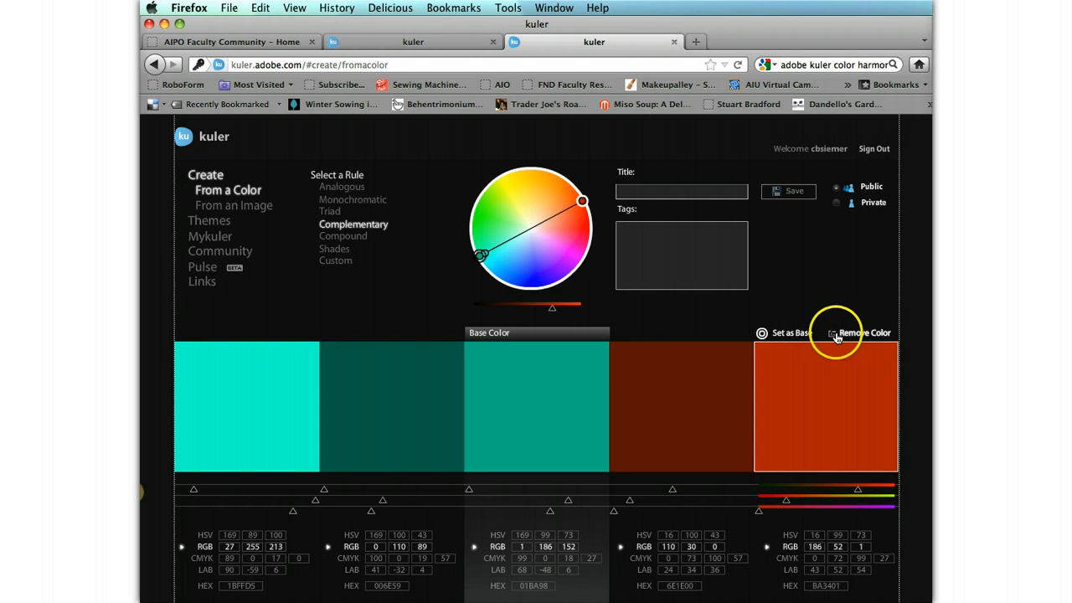
{"action": "left_click", "coordinate": [671, 498]}
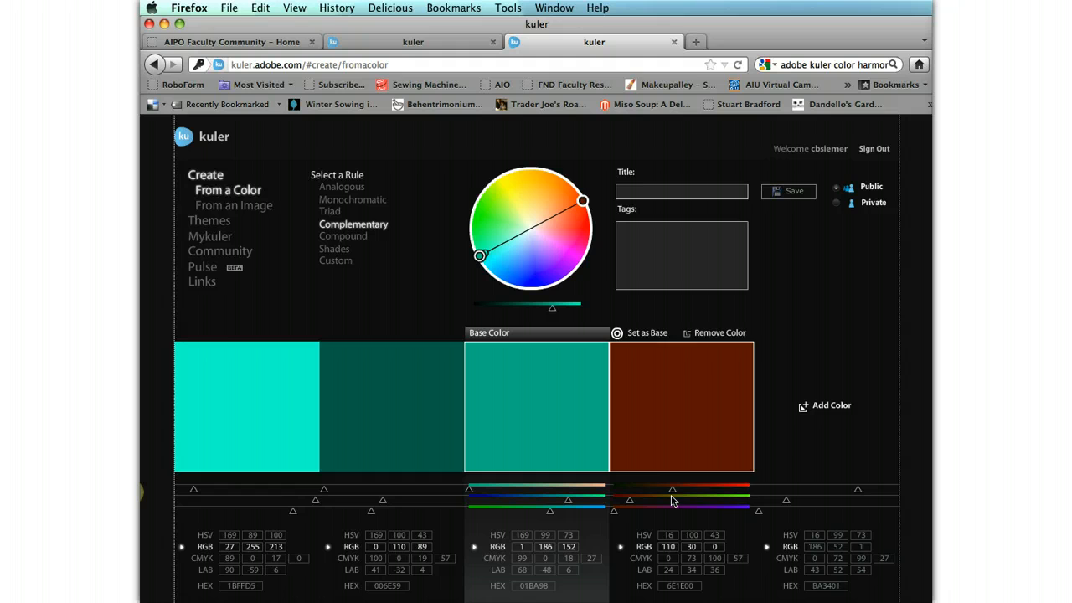
{"action": "left_click", "coordinate": [800, 409]}
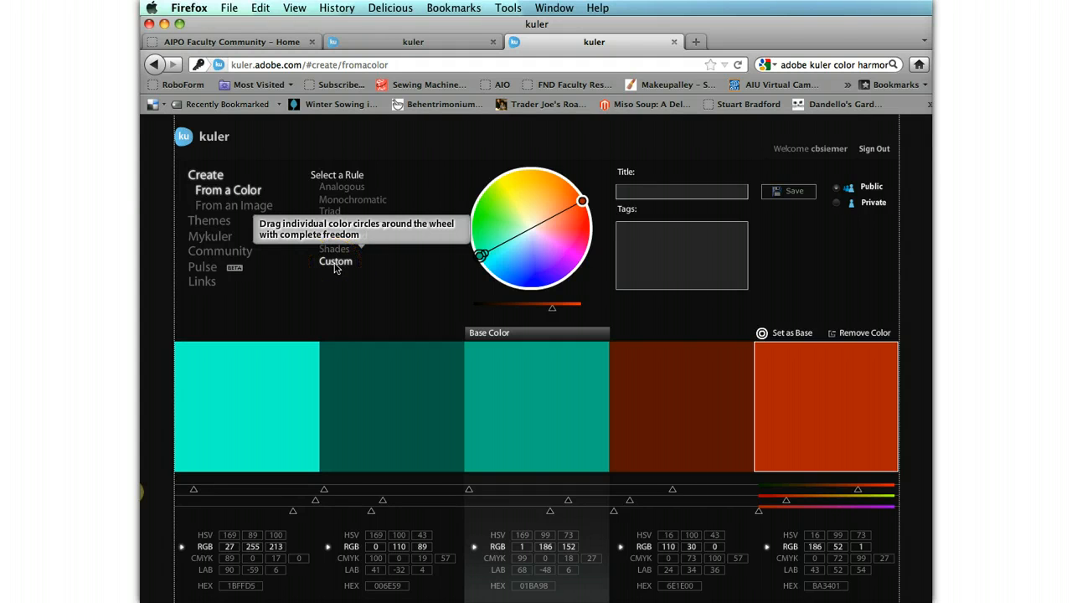
Step: Apply the Custom rule and move the fifth color to olive yellow and the base color to deep blue
{"action": "left_click", "coordinate": [335, 263]}
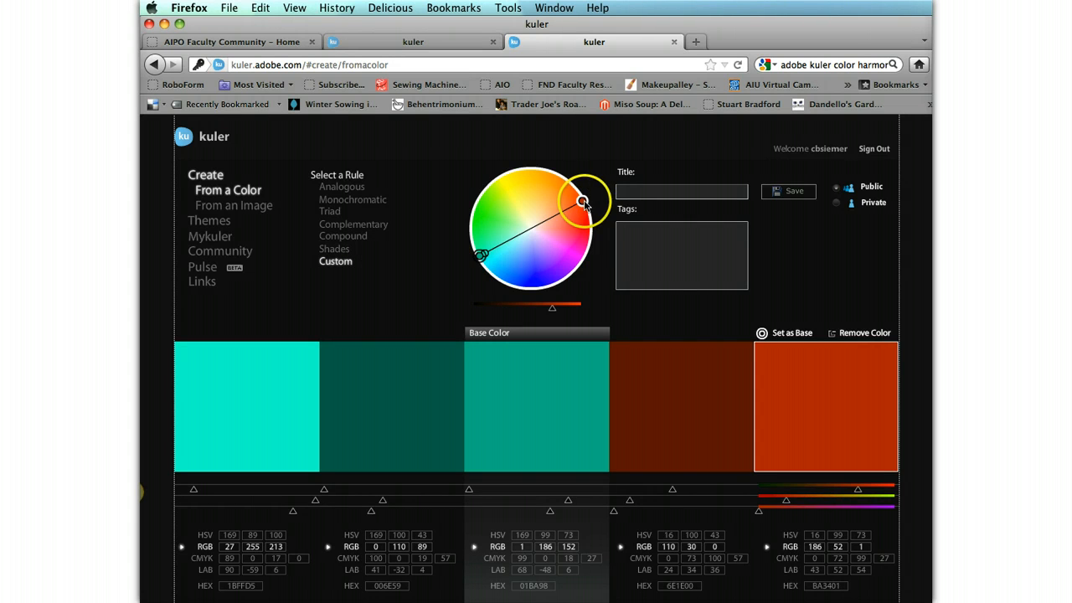
{"action": "mouse_move", "coordinate": [580, 199]}
{"action": "left_mouse_down"}
{"action": "mouse_move", "coordinate": [560, 183]}
{"action": "mouse_move", "coordinate": [501, 179]}
{"action": "left_mouse_up"}
{"action": "left_click_drag", "start_coordinate": [480, 255], "coordinate": [564, 283]}
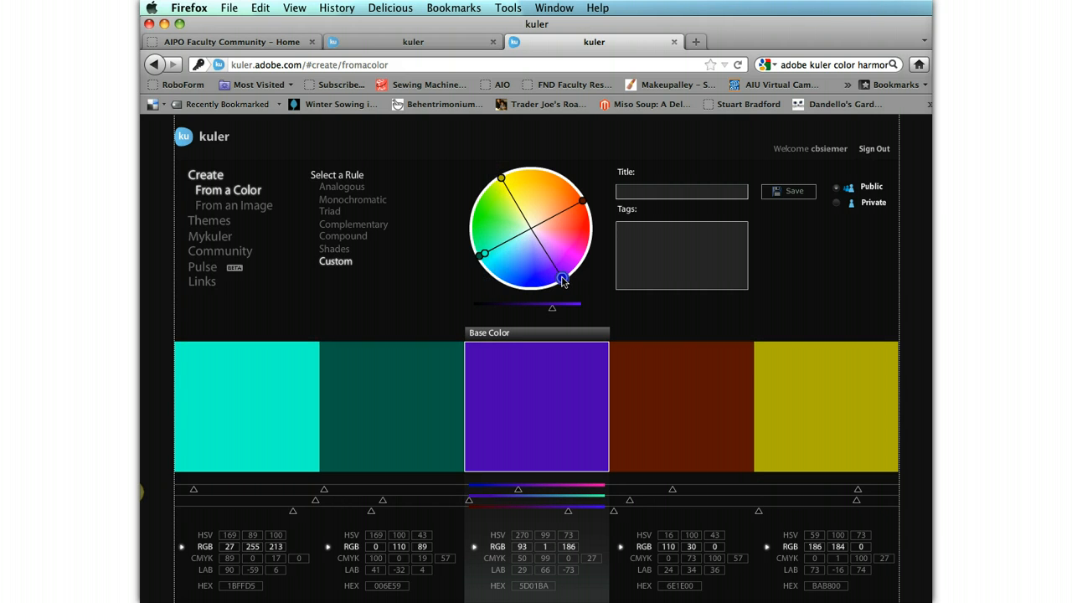
{"action": "left_click", "coordinate": [426, 287]}
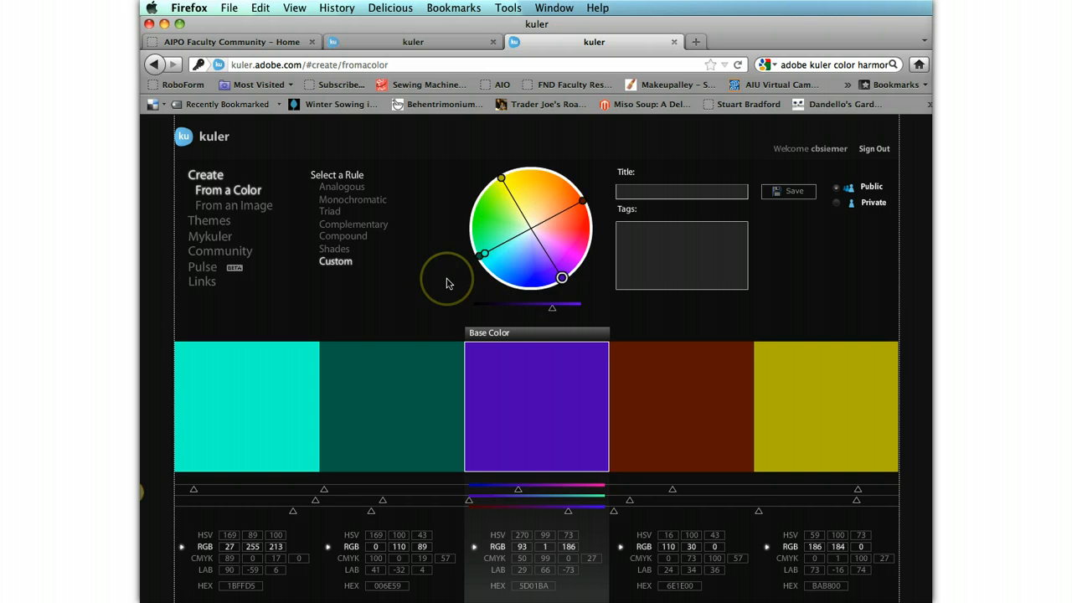
{"action": "left_click_drag", "start_coordinate": [562, 277], "coordinate": [544, 285]}
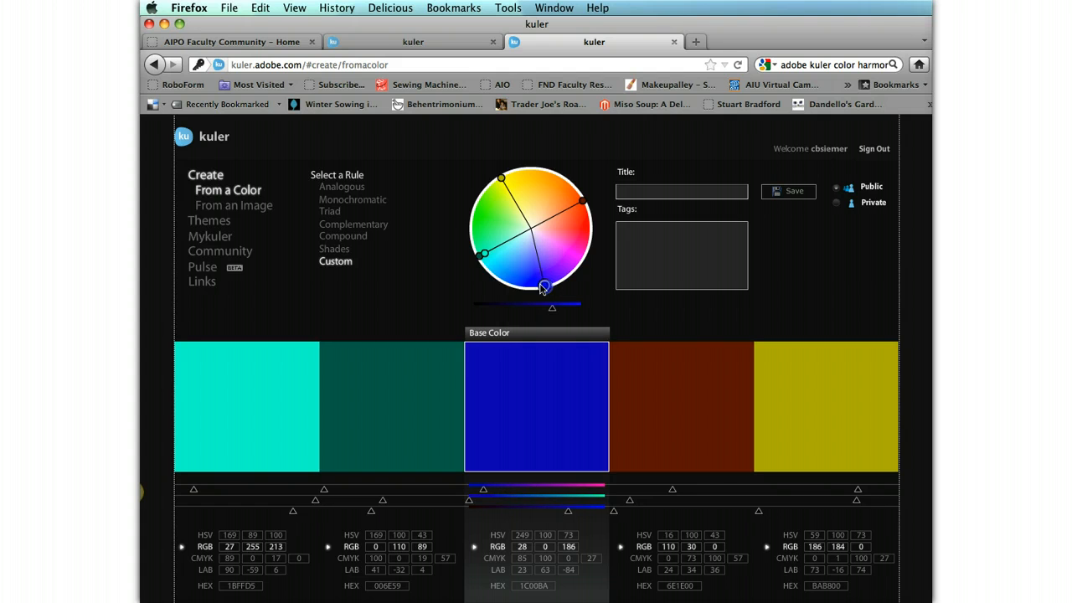
Step: Shift the first two swatches to green, the fourth to dark red and the fifth to golden yellow, and fine-tune the blue base color
{"action": "left_click", "coordinate": [482, 253]}
{"action": "left_click_drag", "start_coordinate": [478, 256], "coordinate": [473, 237]}
{"action": "left_click", "coordinate": [479, 259]}
{"action": "left_click", "coordinate": [591, 201]}
{"action": "left_click_drag", "start_coordinate": [592, 201], "coordinate": [586, 219]}
{"action": "left_click", "coordinate": [508, 186]}
{"action": "mouse_move", "coordinate": [509, 187]}
{"action": "left_mouse_down"}
{"action": "mouse_move", "coordinate": [503, 178]}
{"action": "mouse_move", "coordinate": [520, 174]}
{"action": "left_mouse_up"}
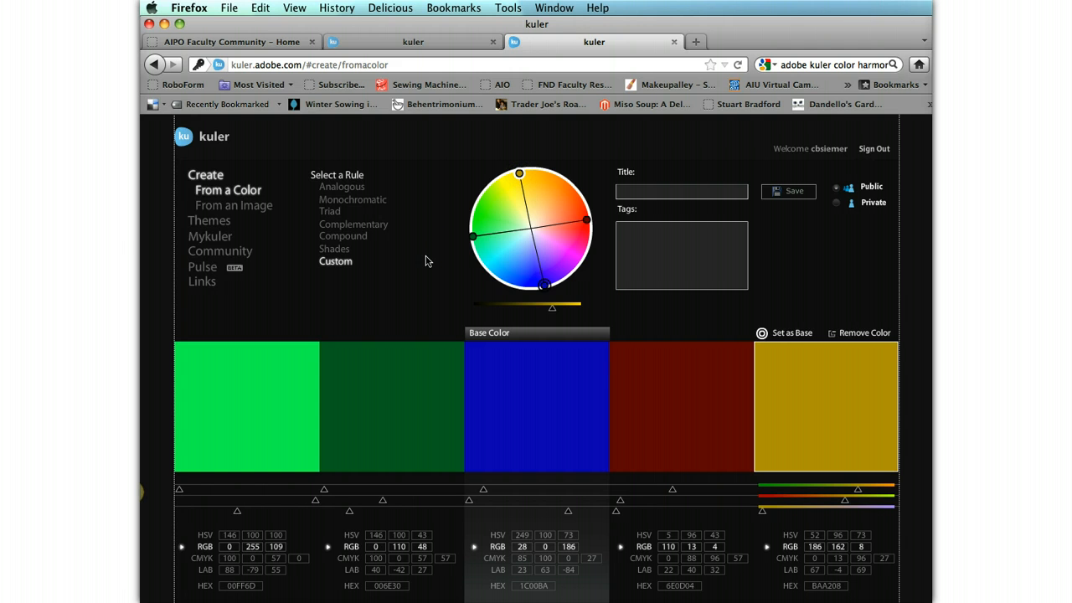
{"action": "left_click_drag", "start_coordinate": [544, 285], "coordinate": [540, 286]}
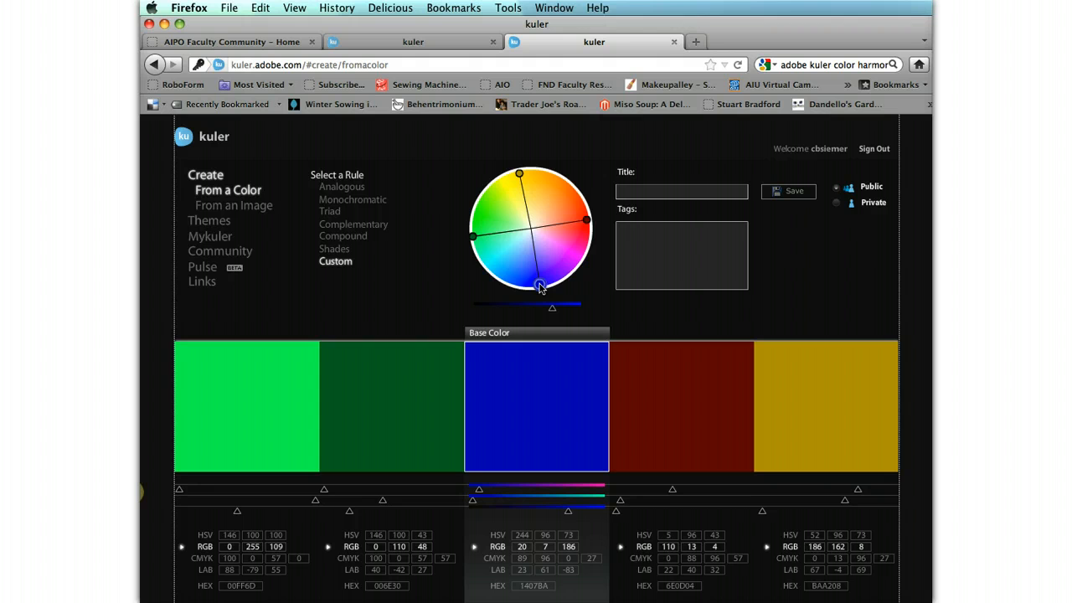
{"action": "left_click", "coordinate": [379, 297]}
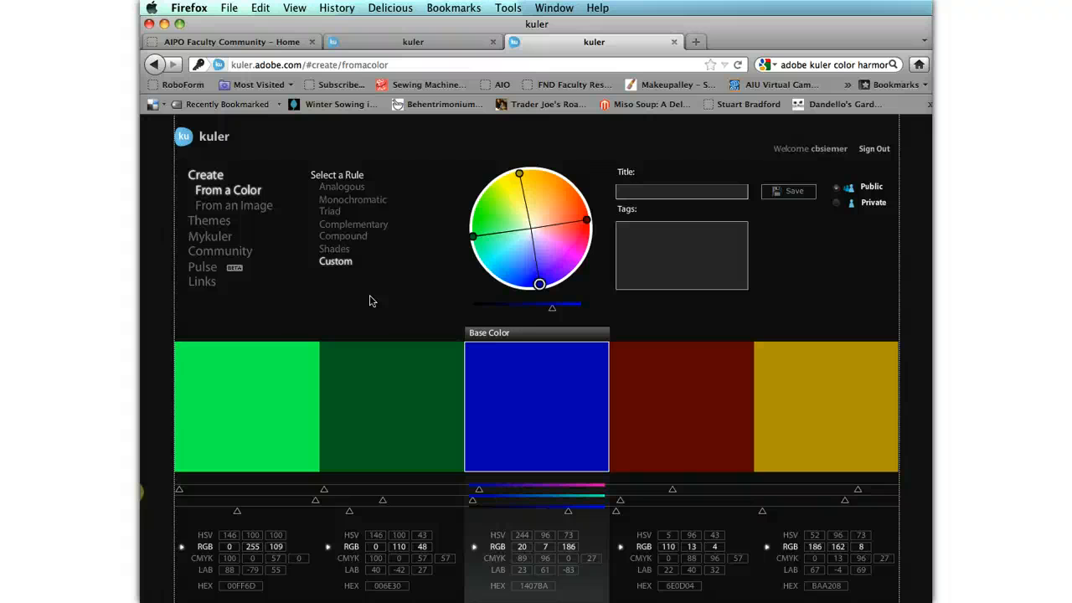
Step: Switch to the Analogous and then the Monochromatic rule, and move the base color to a magenta pink of about RGB 186, 12, 101
{"action": "left_click", "coordinate": [331, 186]}
{"action": "left_click", "coordinate": [389, 273]}
{"action": "left_click", "coordinate": [352, 199]}
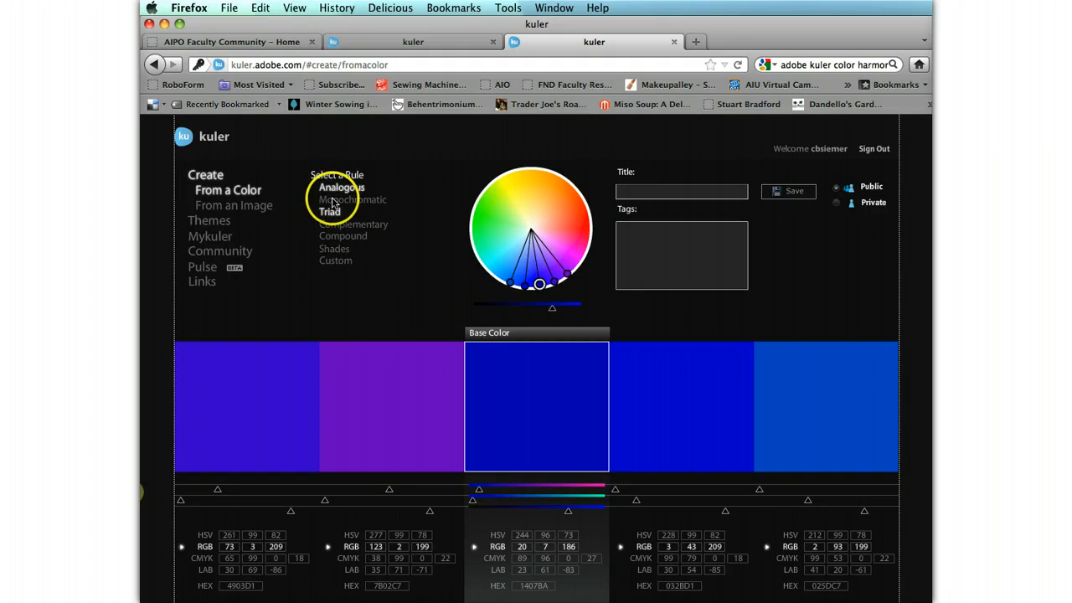
{"action": "left_click", "coordinate": [431, 300]}
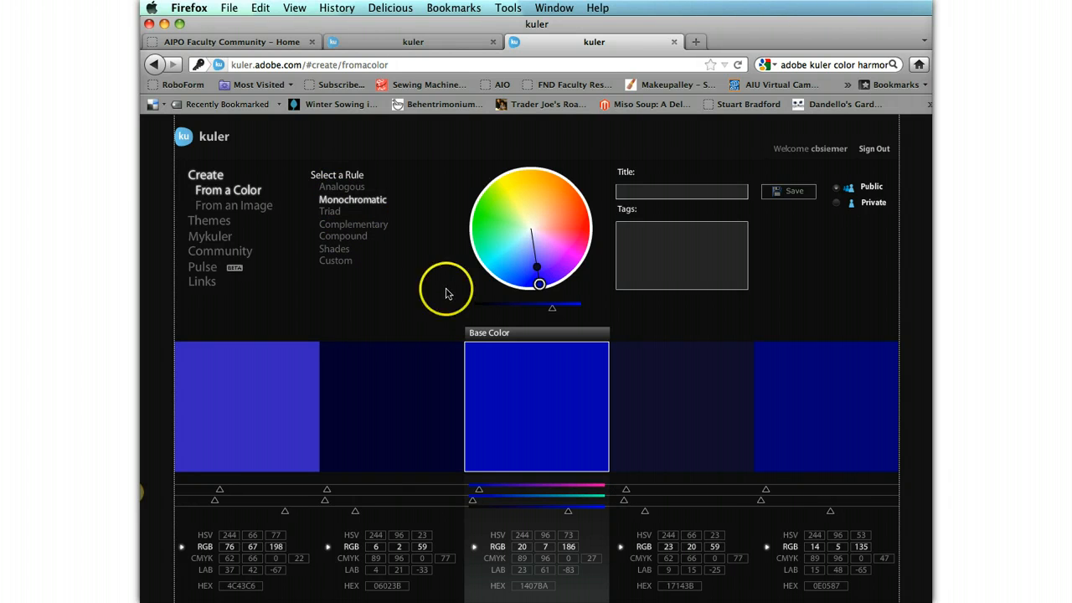
{"action": "left_click_drag", "start_coordinate": [539, 284], "coordinate": [584, 244]}
{"action": "left_click", "coordinate": [352, 306]}
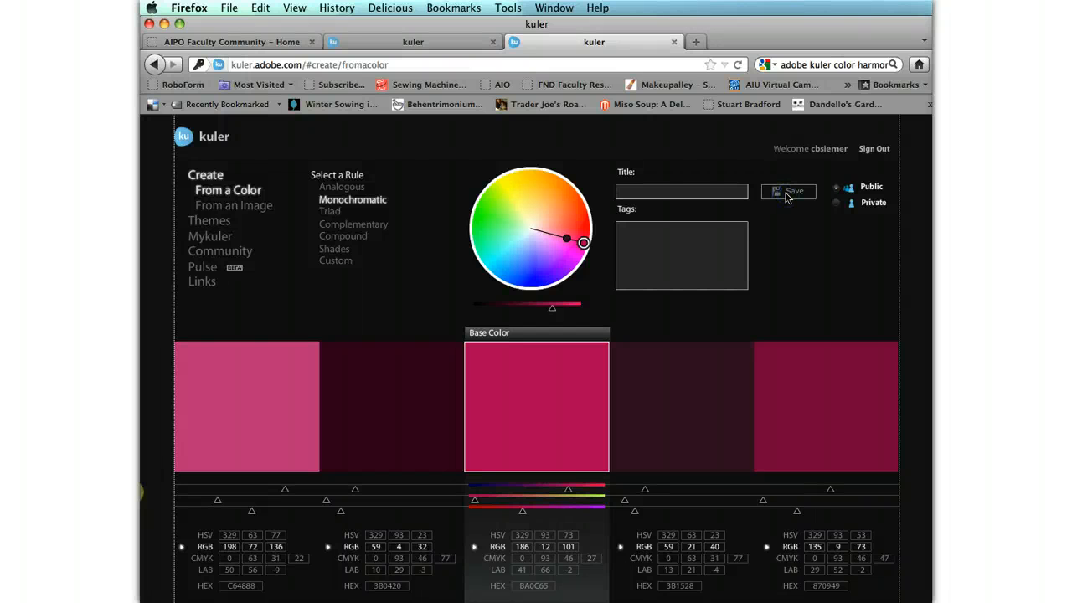
Step: Title the theme "monochrome" and save it
{"action": "left_click", "coordinate": [680, 191]}
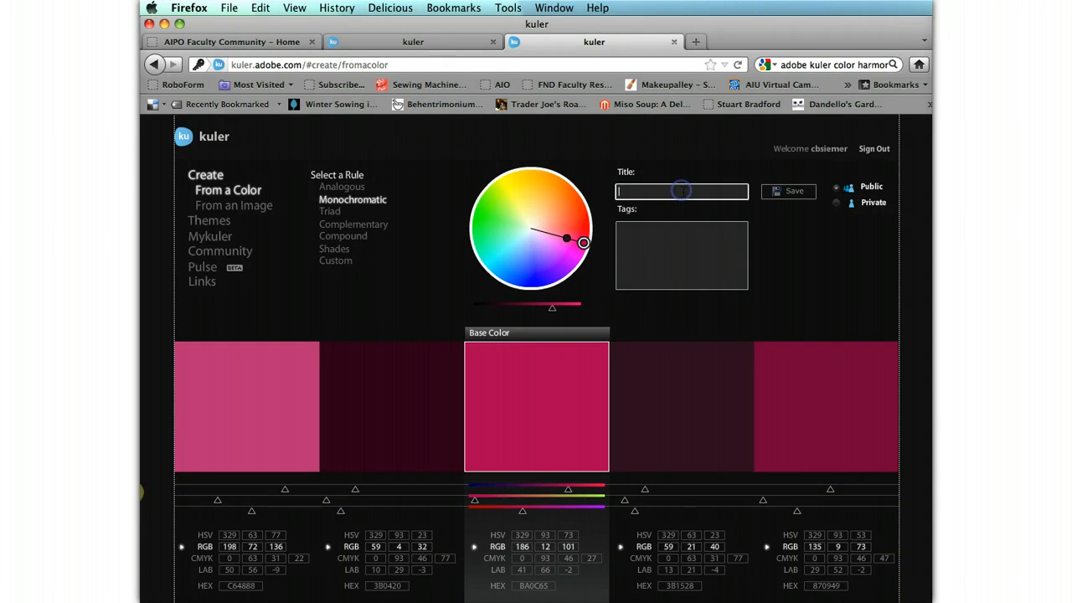
{"action": "type", "text": "monochrome"}
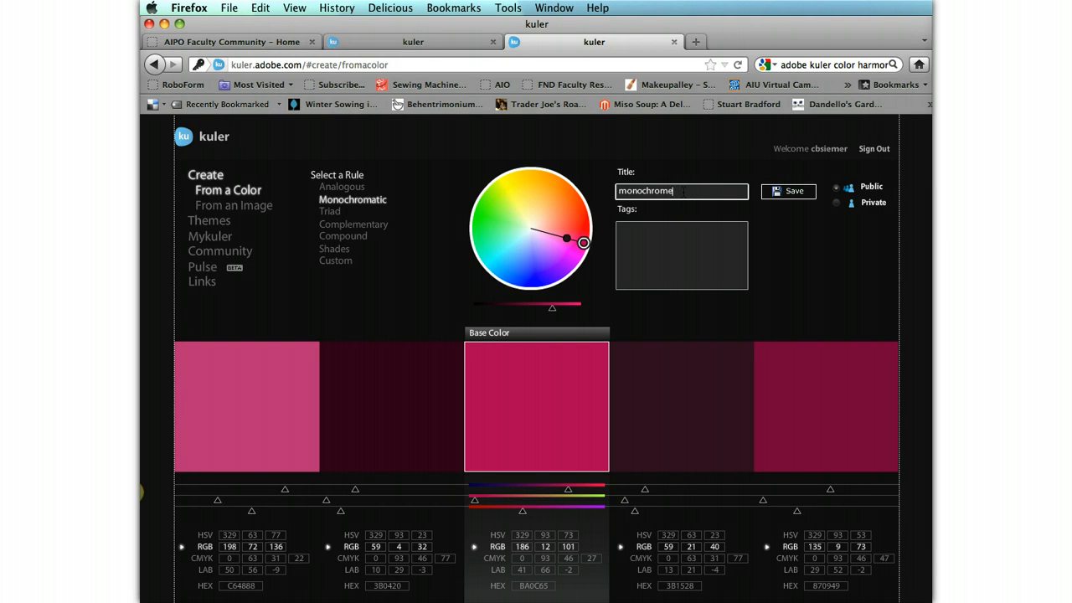
{"action": "left_click", "coordinate": [776, 191]}
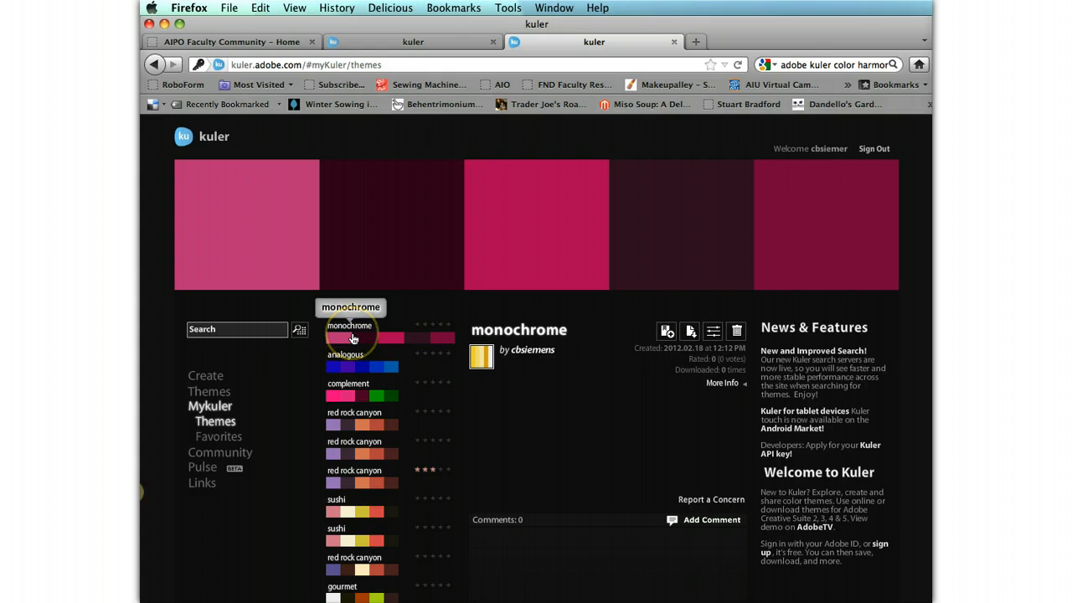
Step: Preview the analogous theme, return to the monochrome theme and download it to the Desktop as the Adobe Swatch Exchange file monochrome.ase
{"action": "left_click", "coordinate": [377, 340]}
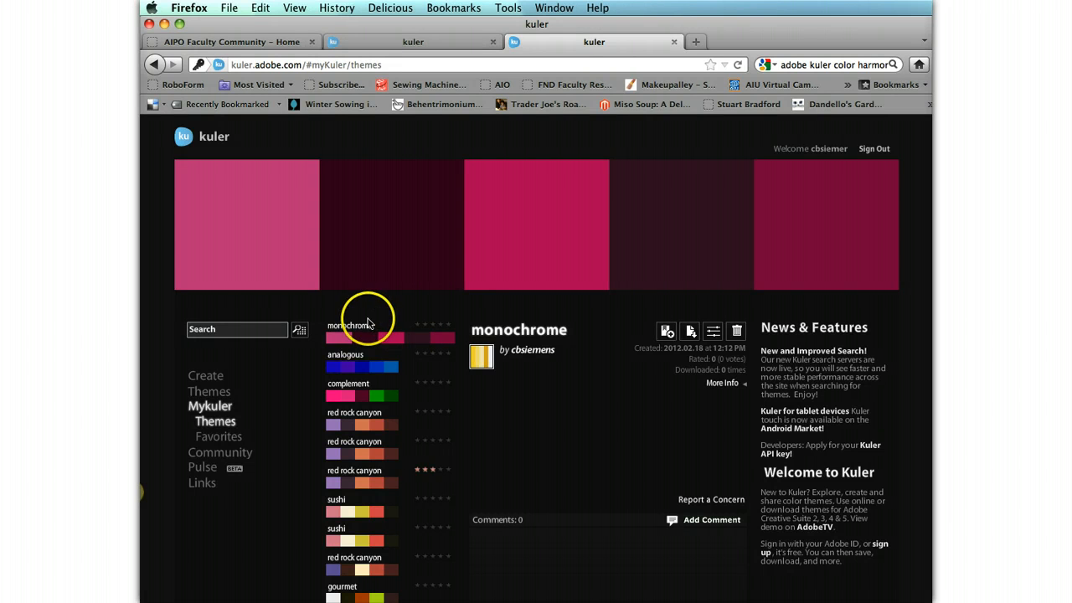
{"action": "left_click", "coordinate": [360, 371]}
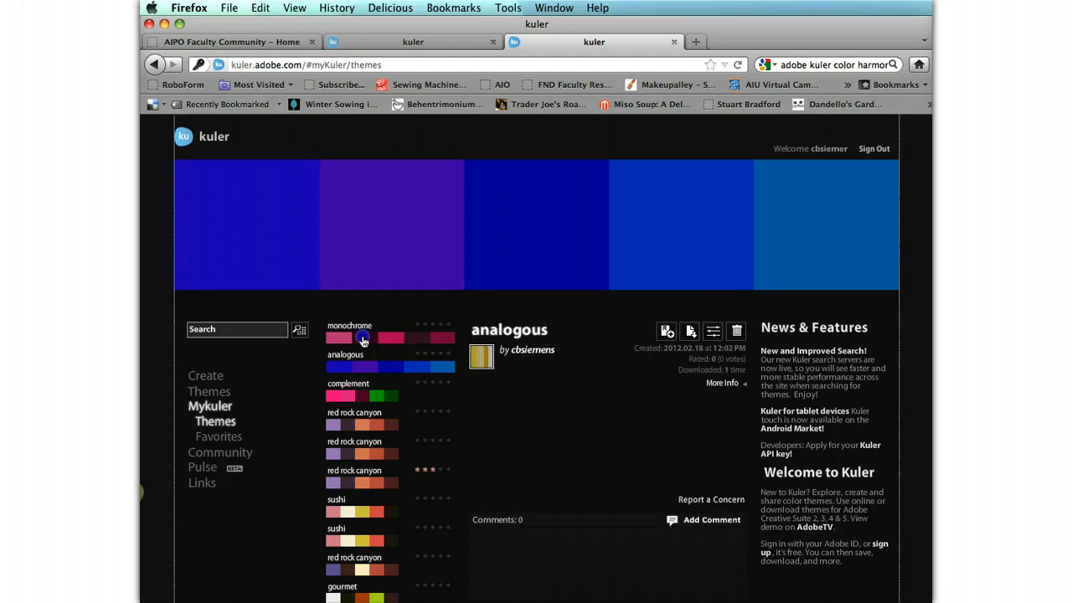
{"action": "left_click", "coordinate": [363, 340]}
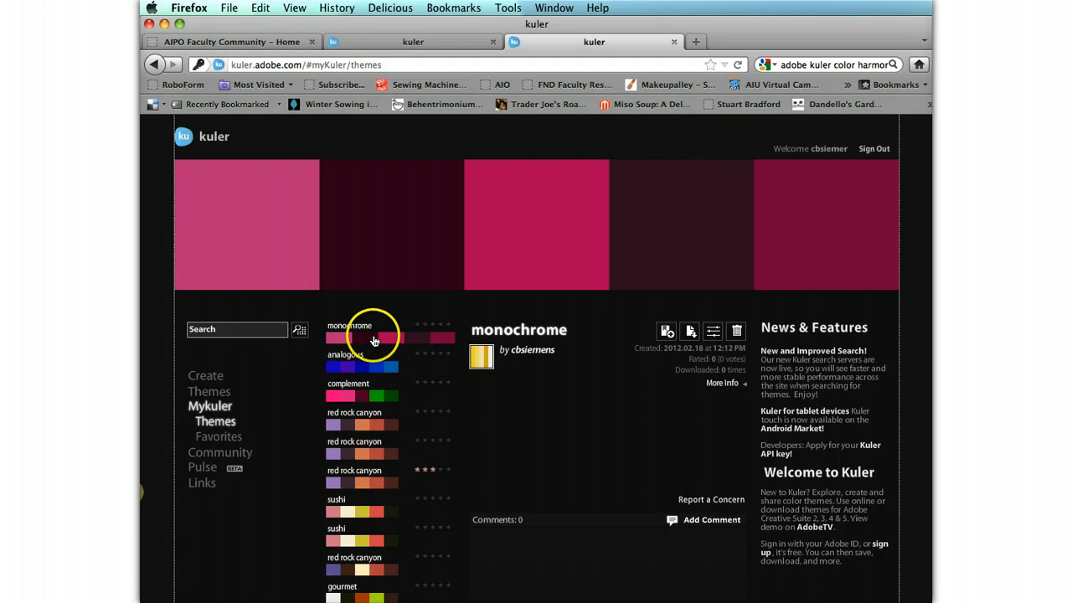
{"action": "left_click", "coordinate": [691, 333]}
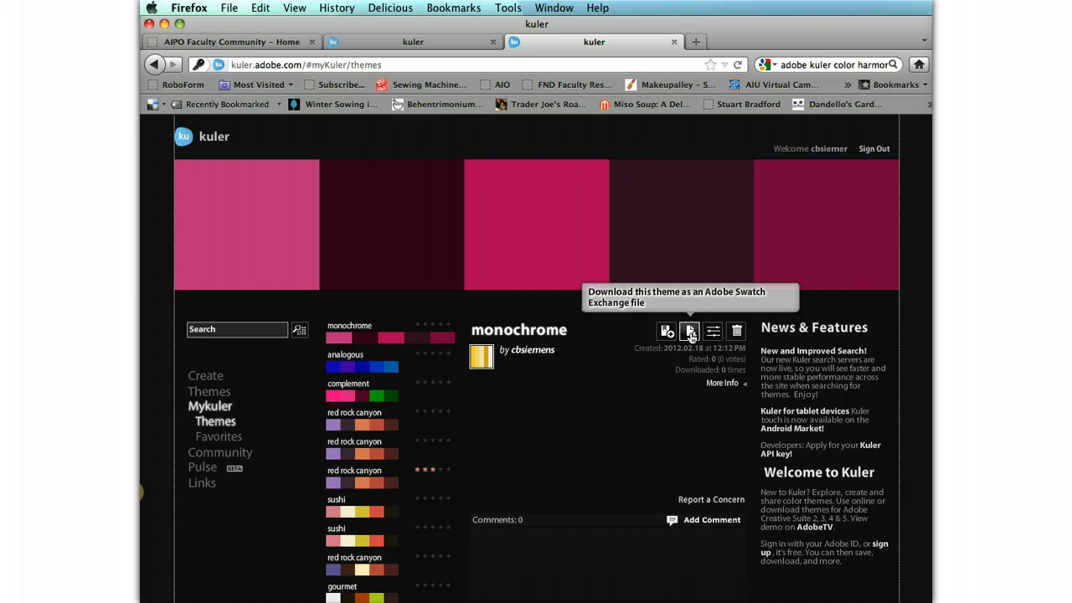
{"action": "left_click", "coordinate": [691, 333]}
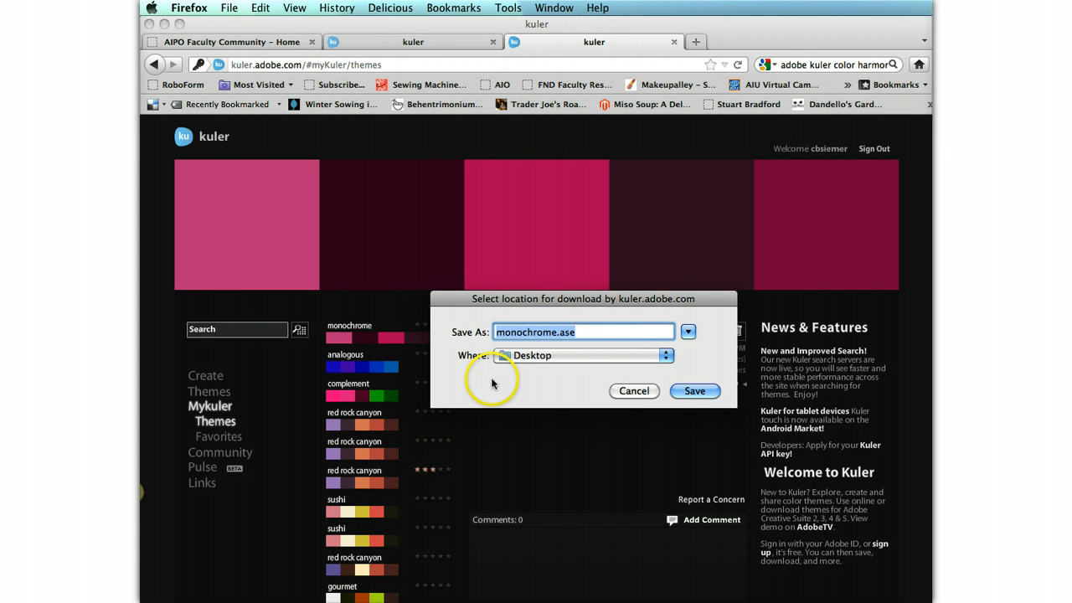
{"action": "left_click", "coordinate": [692, 393]}
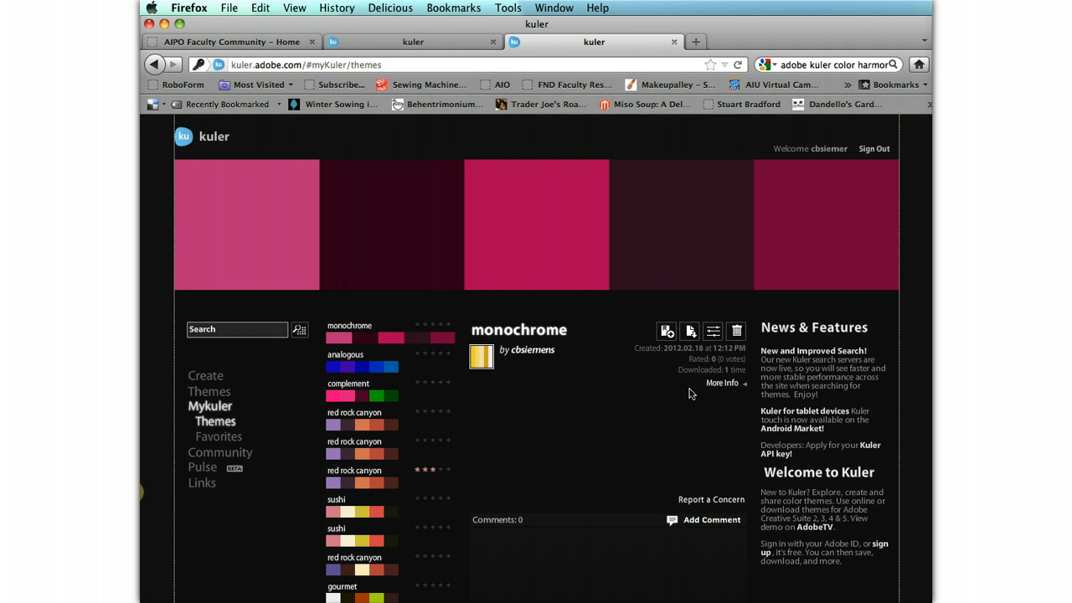
Step: Minimize the browser, switch to Photoshop and create a U.S. Paper Letter document, 8.5 by 11 inches at 300 pixels/inch, RGB, white background
{"action": "left_click", "coordinate": [165, 24]}
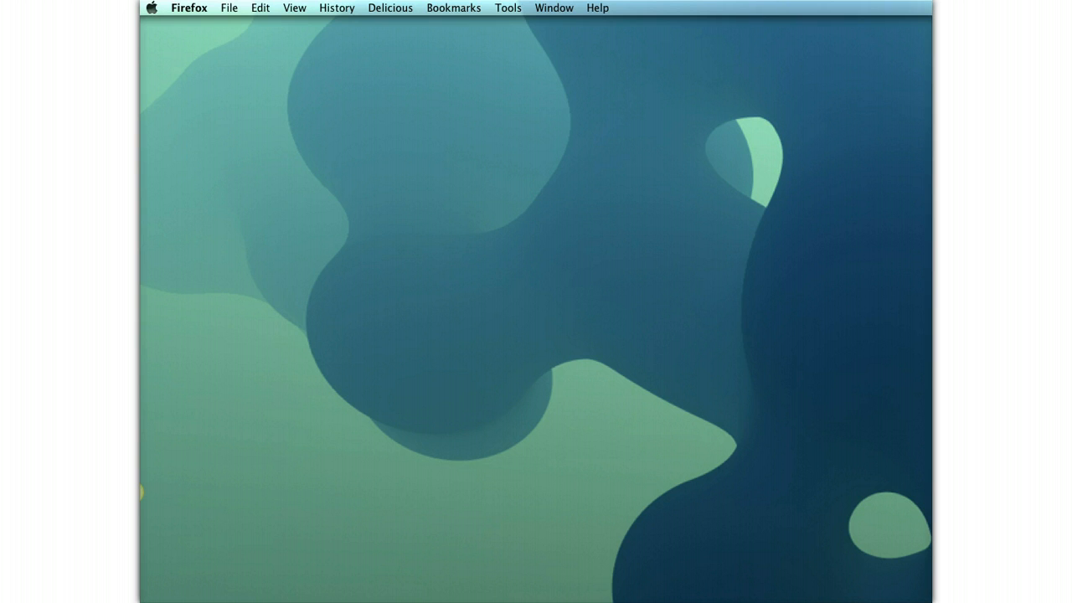
{"action": "key", "text": "super+Tab"}
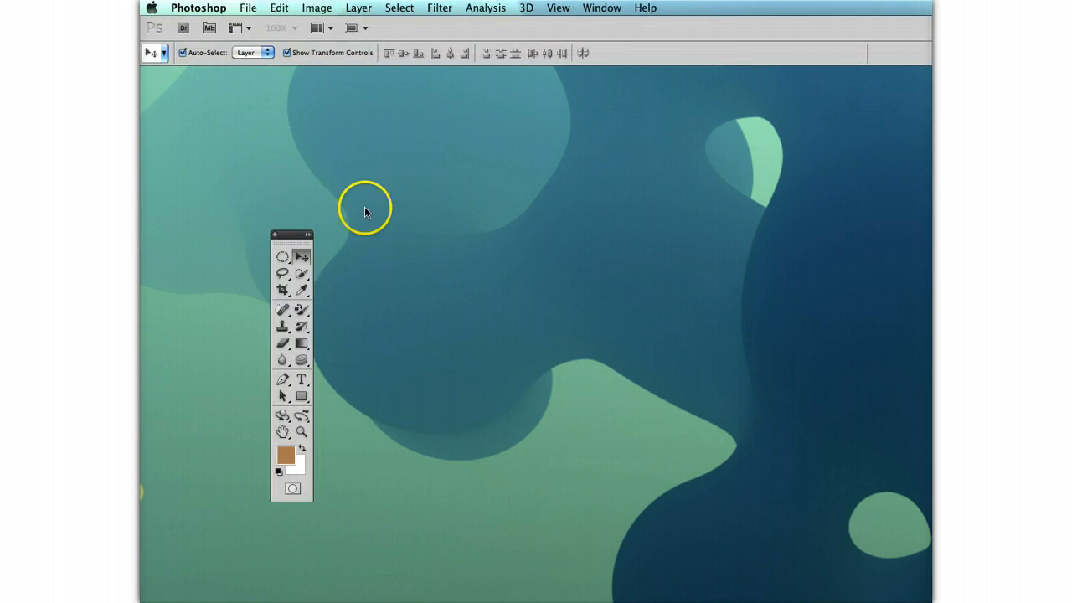
{"action": "left_click", "coordinate": [248, 10]}
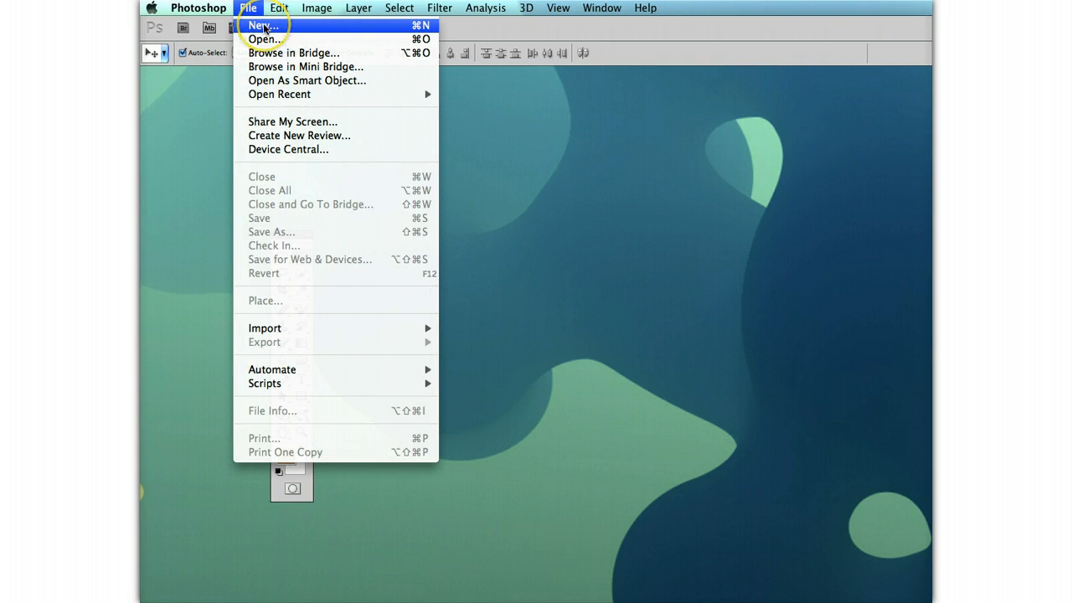
{"action": "left_click", "coordinate": [260, 26]}
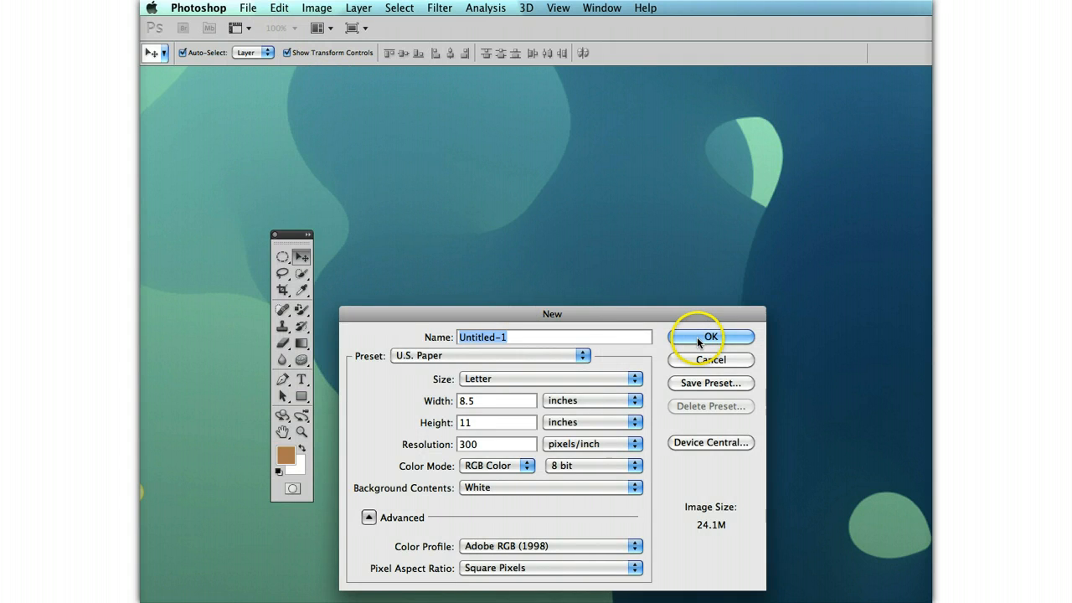
{"action": "left_click", "coordinate": [697, 336]}
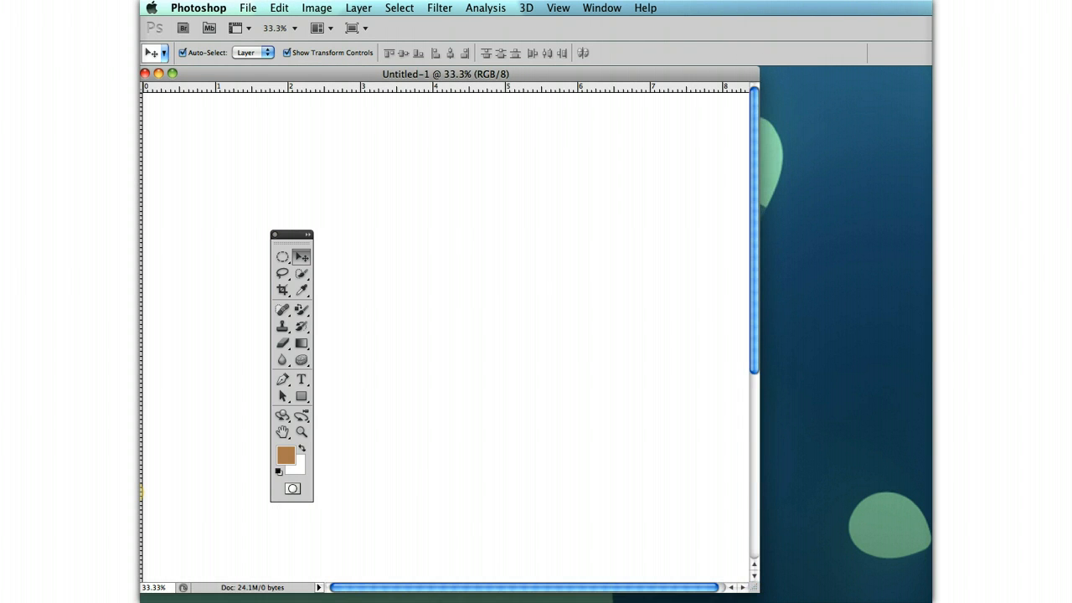
Step: Show the Swatches panel and position it and the toolbox over the blank document
{"action": "left_click_drag", "start_coordinate": [308, 234], "coordinate": [279, 220]}
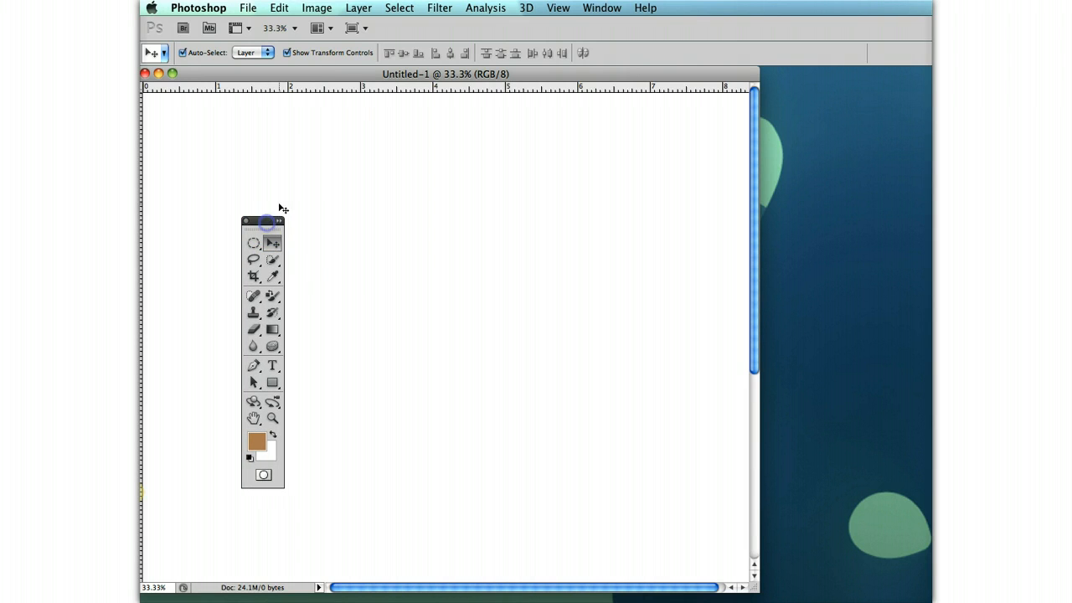
{"action": "left_click", "coordinate": [593, 10]}
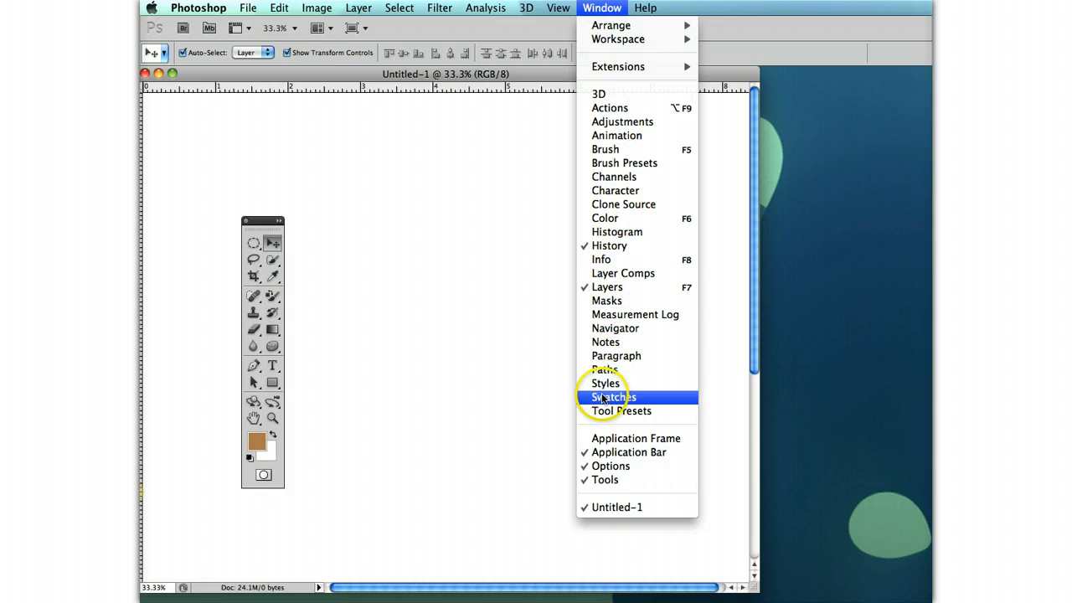
{"action": "left_click", "coordinate": [602, 397]}
{"action": "left_click_drag", "start_coordinate": [598, 183], "coordinate": [594, 175]}
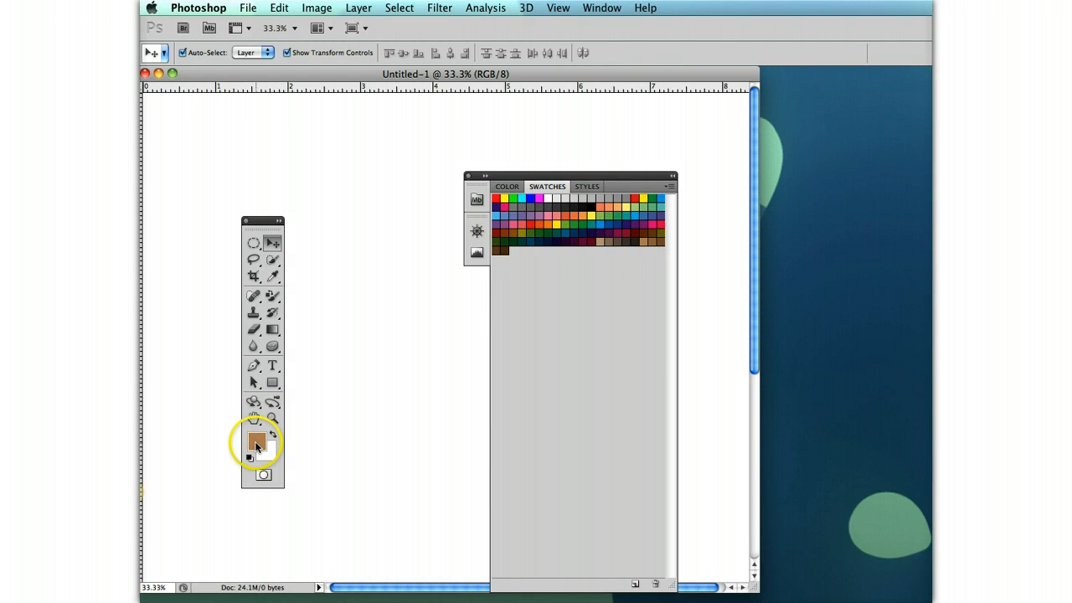
Step: Replace the current swatches with the monochrome.ase file from the Desktop
{"action": "left_click", "coordinate": [668, 190]}
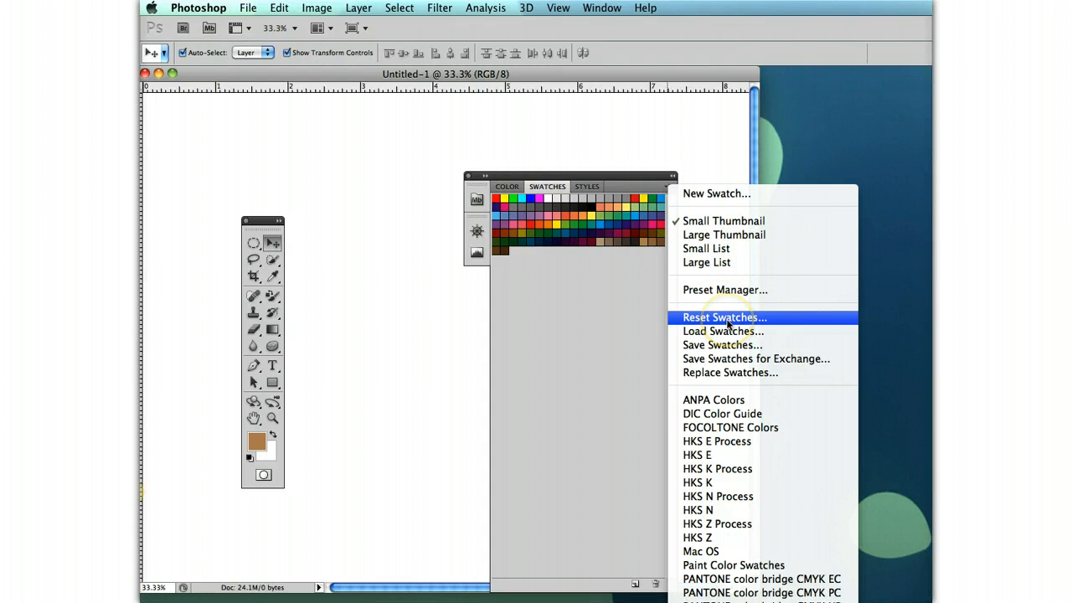
{"action": "left_click", "coordinate": [765, 373]}
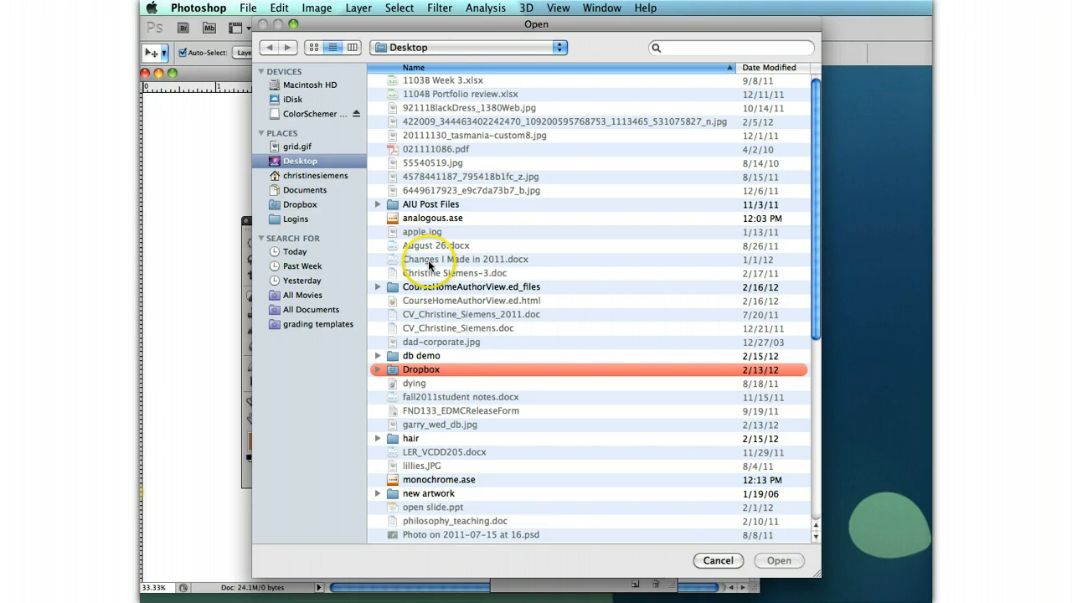
{"action": "scroll", "coordinate": [436, 394], "scroll_direction": "down", "scroll_amount": 2}
{"action": "scroll", "coordinate": [442, 391], "scroll_direction": "down", "scroll_amount": 1}
{"action": "left_click", "coordinate": [439, 447]}
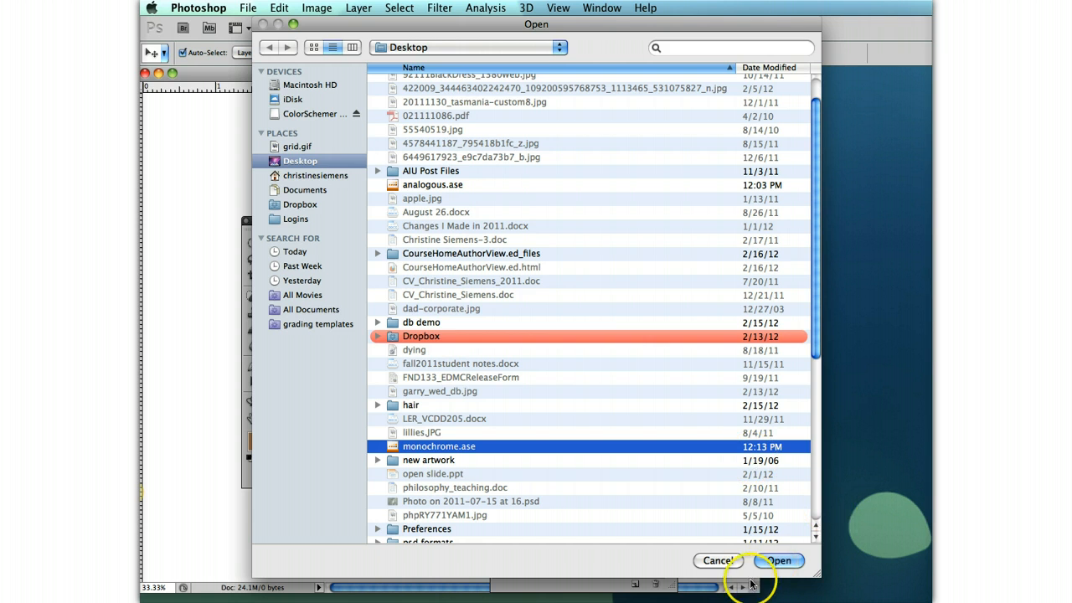
{"action": "left_click", "coordinate": [773, 565]}
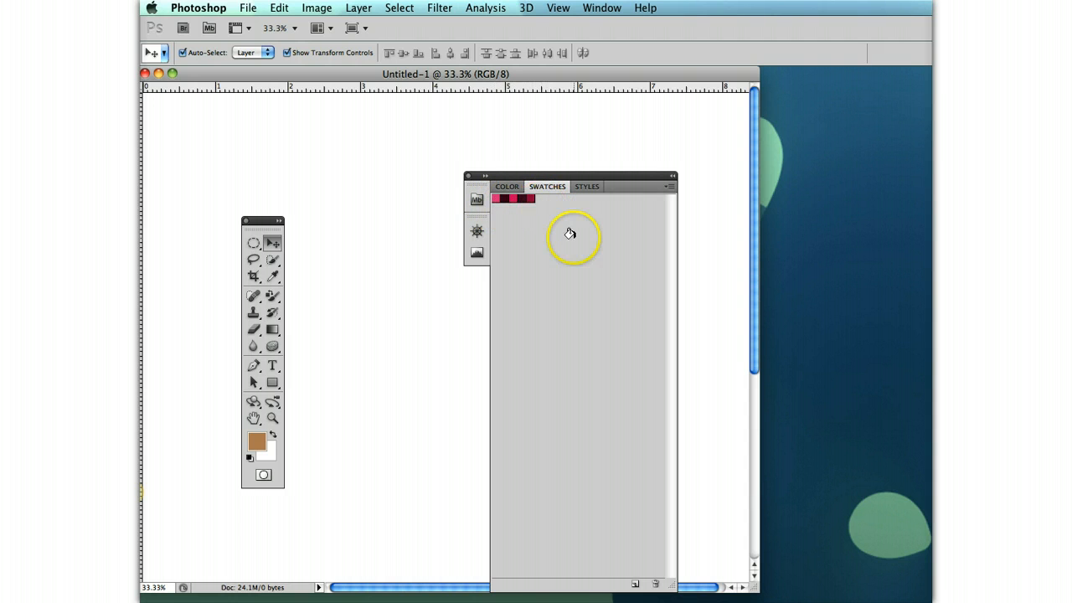
Step: Display the swatches as large thumbnails and make the fourth, dark plum swatch the foreground color
{"action": "left_click", "coordinate": [670, 191]}
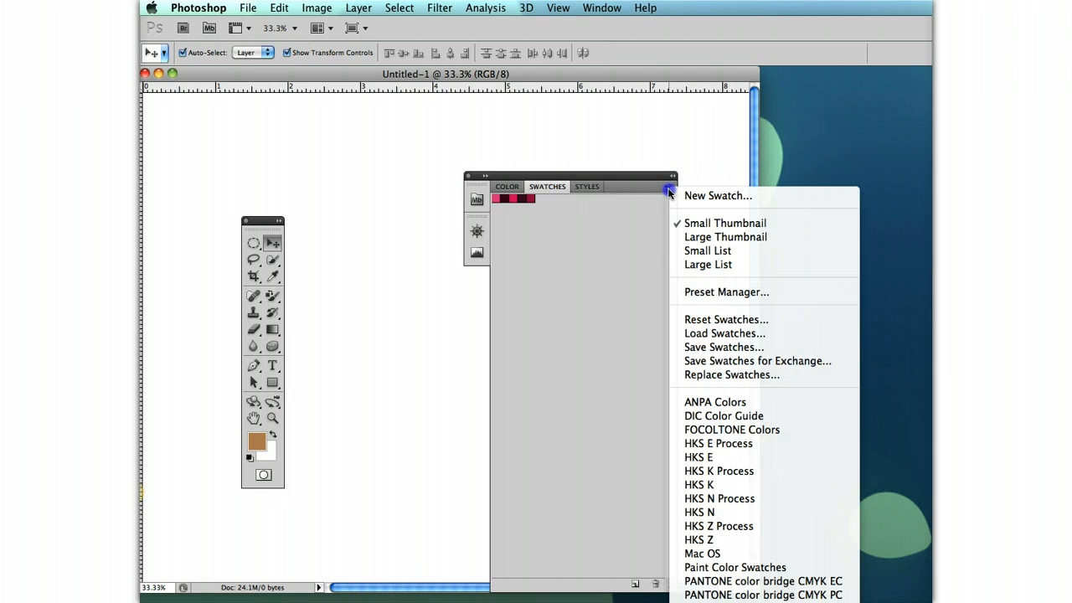
{"action": "left_click", "coordinate": [678, 236]}
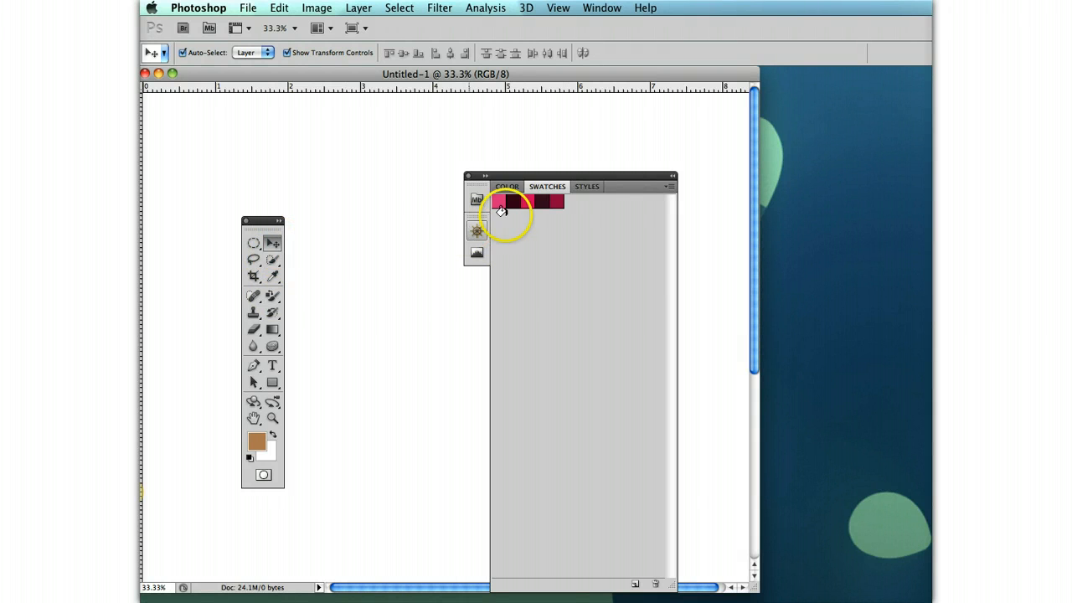
{"action": "left_click", "coordinate": [546, 200]}
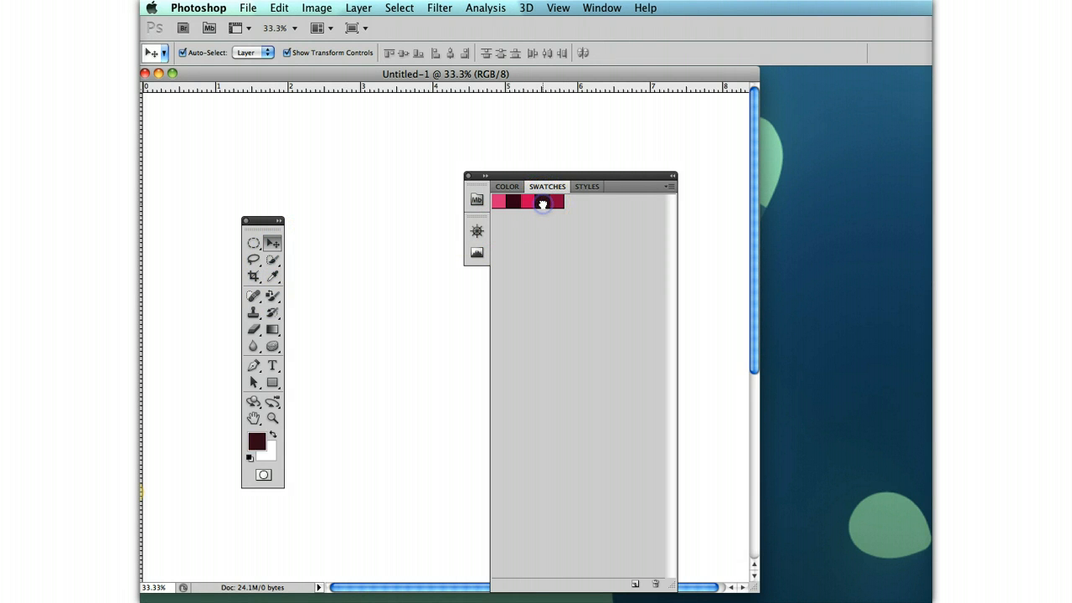
Step: Set the foreground color to a muted dusty pink of about RGB 161, 114, 138 in the Color Picker
{"action": "left_click", "coordinate": [254, 442]}
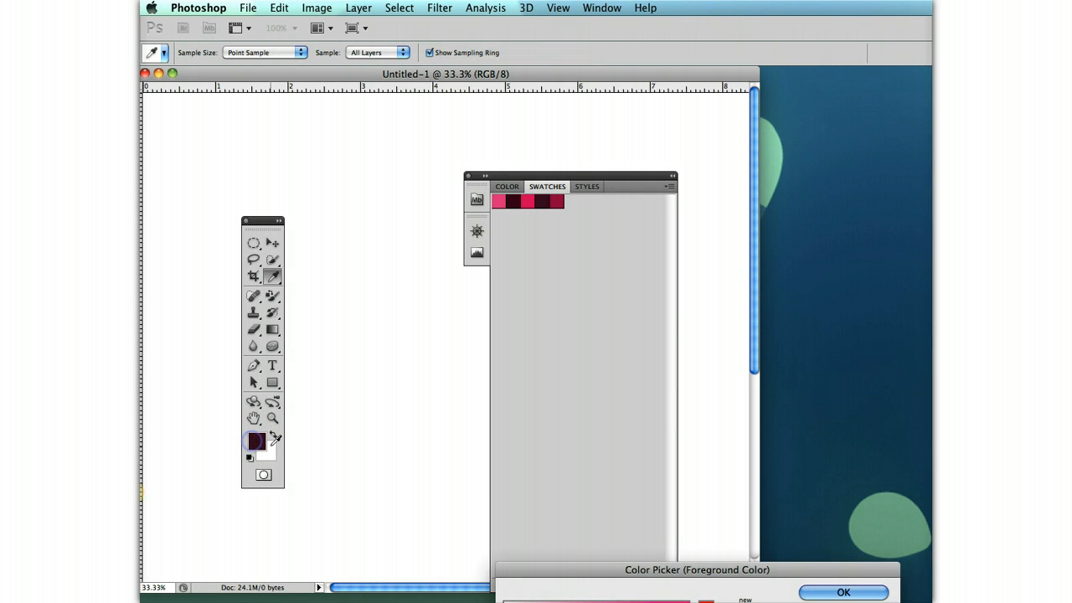
{"action": "left_click_drag", "start_coordinate": [584, 434], "coordinate": [565, 280]}
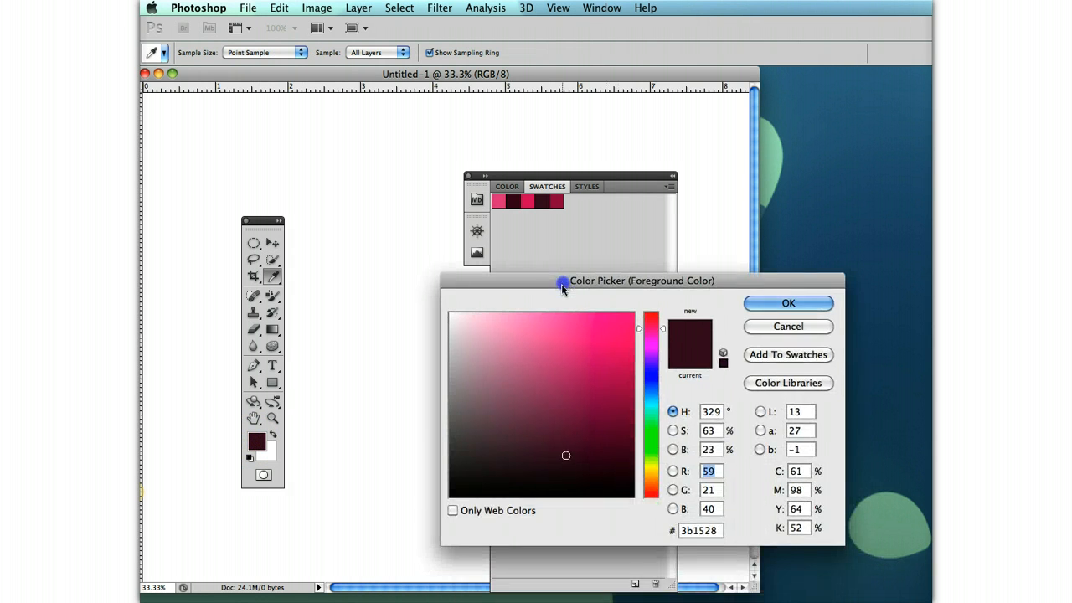
{"action": "left_click", "coordinate": [517, 392]}
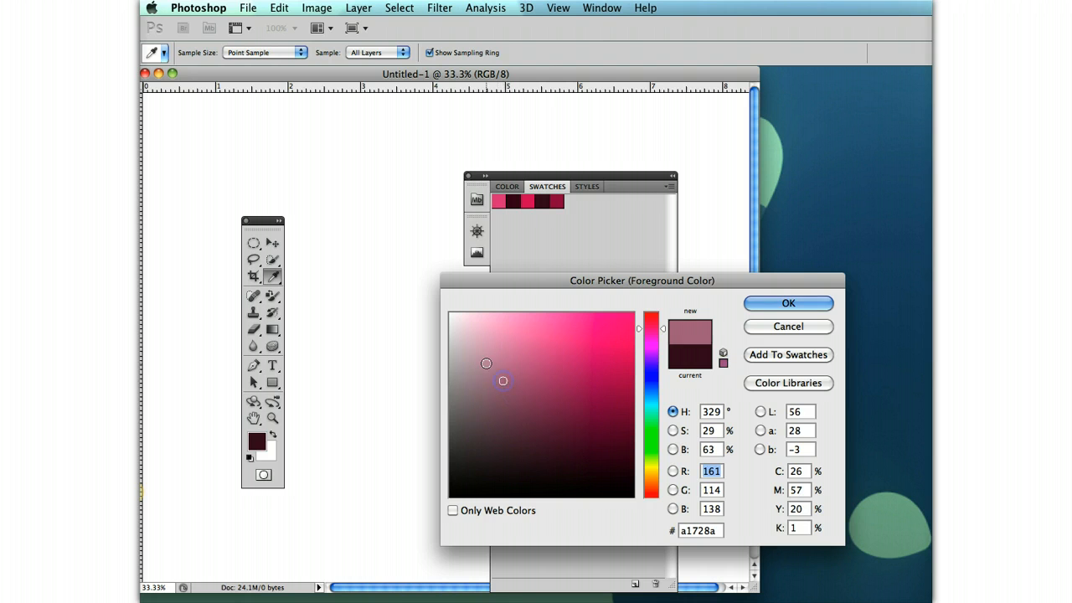
{"action": "left_click", "coordinate": [805, 304]}
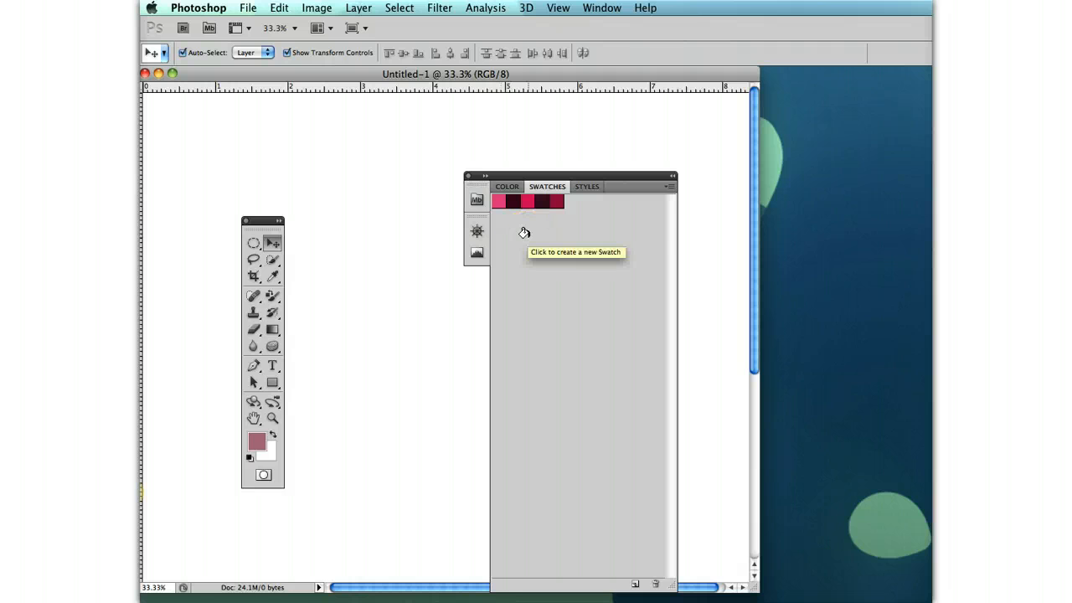
Step: Reset the swatches to the default set, replacing the loaded monochrome colors
{"action": "left_click", "coordinate": [669, 186]}
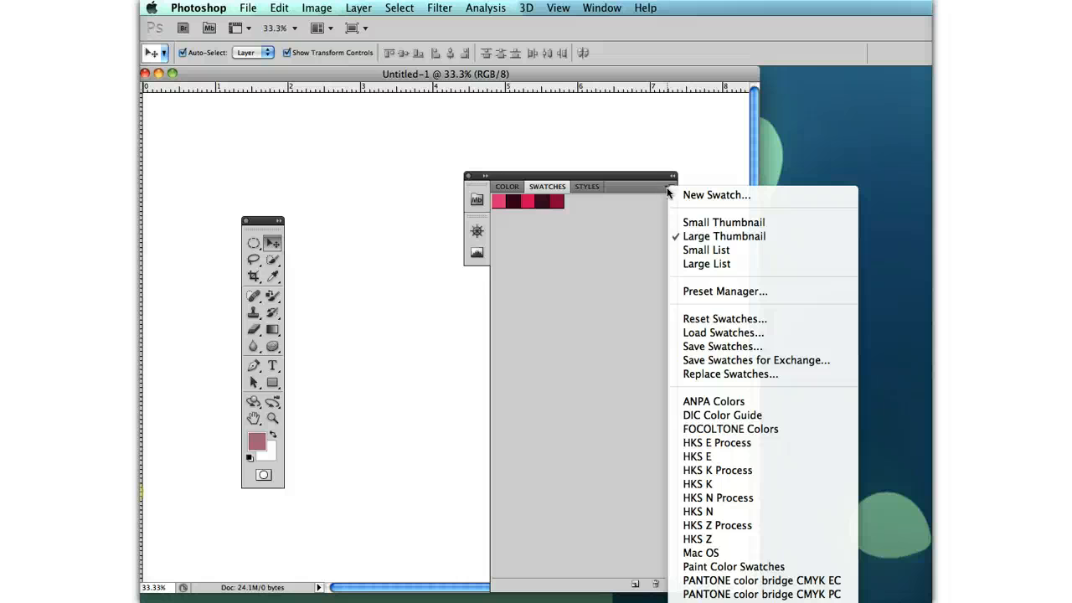
{"action": "left_click", "coordinate": [727, 319]}
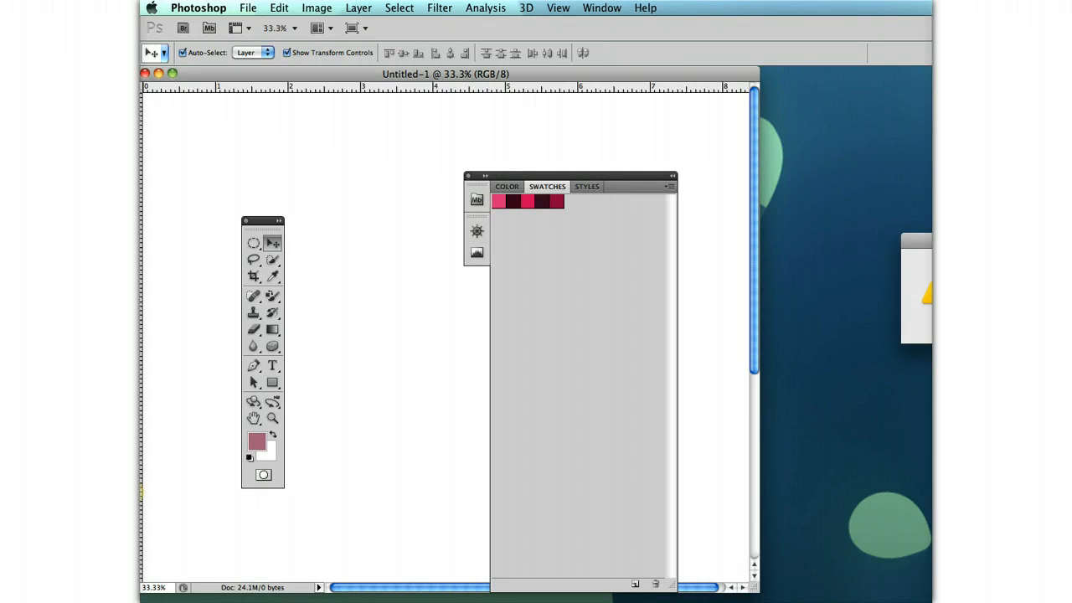
{"action": "left_click", "coordinate": [704, 378]}
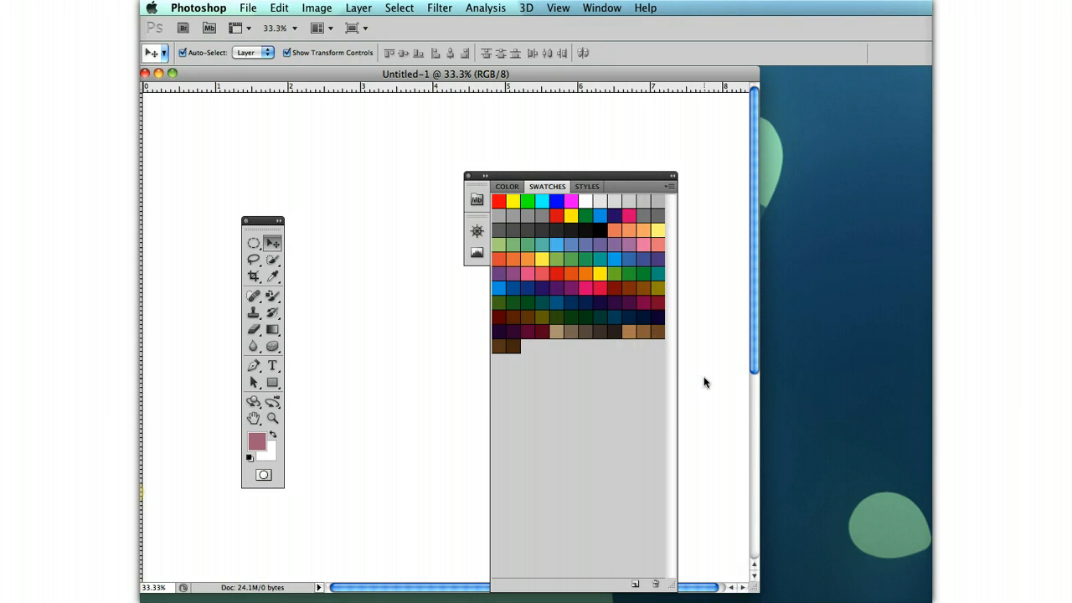